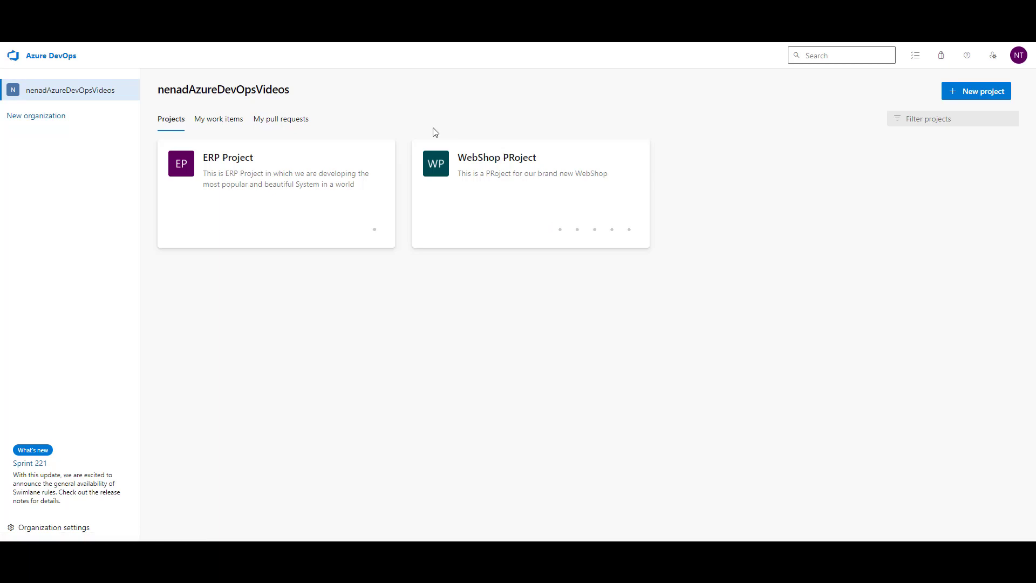
# Step: Open the ERP Project card on the organization home page
pyautogui.click(269, 157)
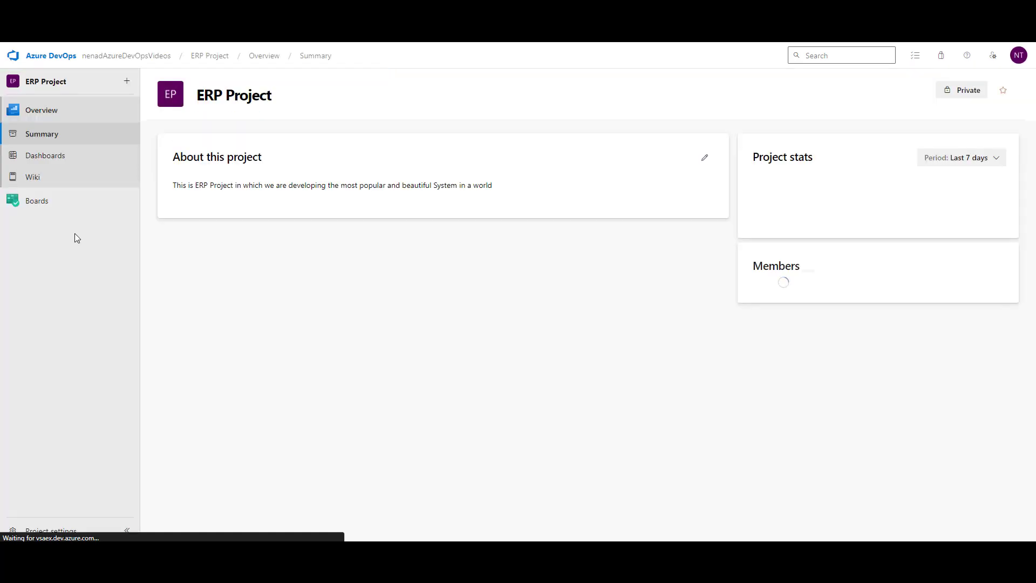
# Step: Show the ERP Project backlog at the Epics level as a board, with the Payrolls and Billing epics
pyautogui.click(34, 203)
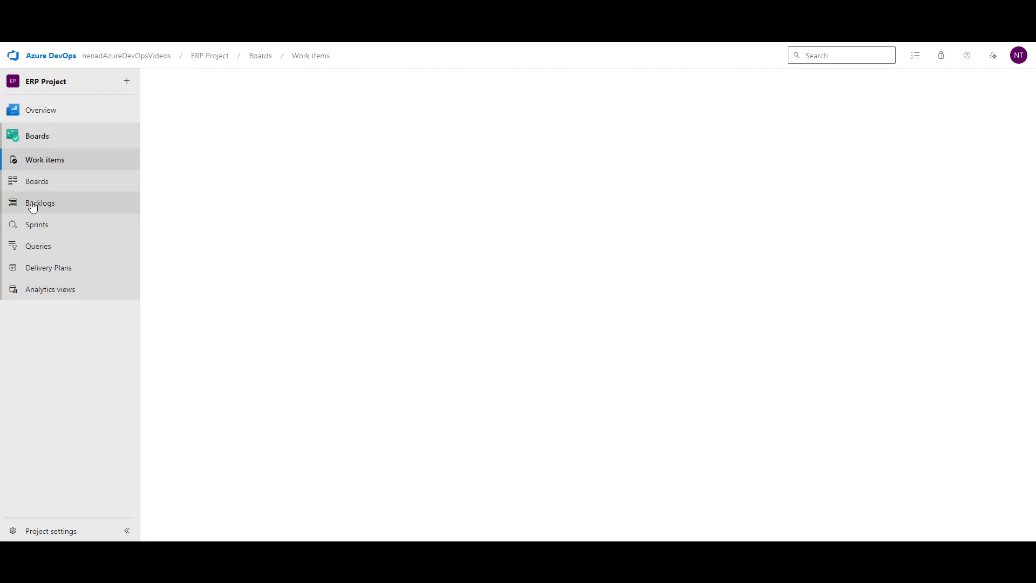
pyautogui.click(32, 205)
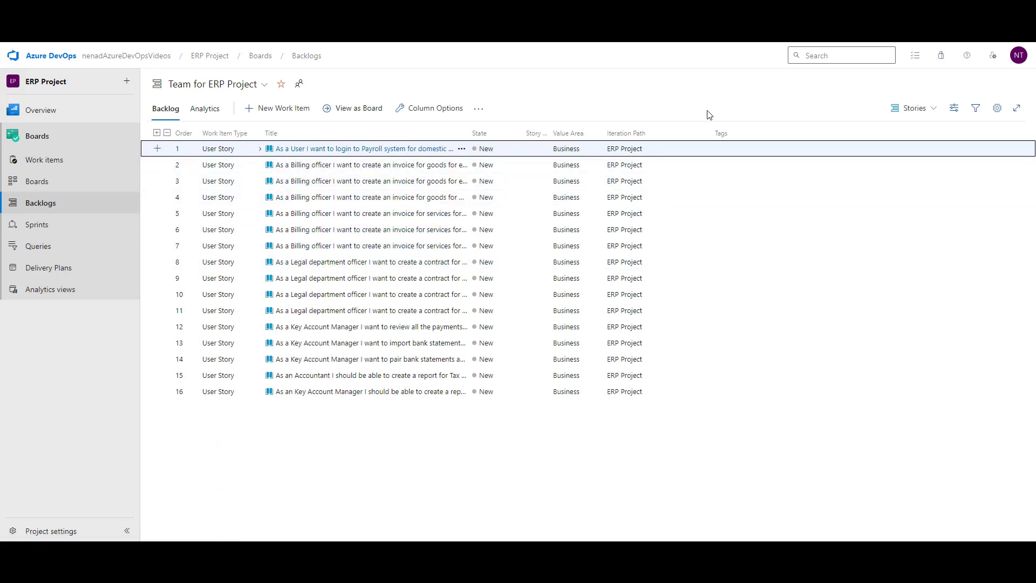
pyautogui.click(926, 112)
pyautogui.click(917, 135)
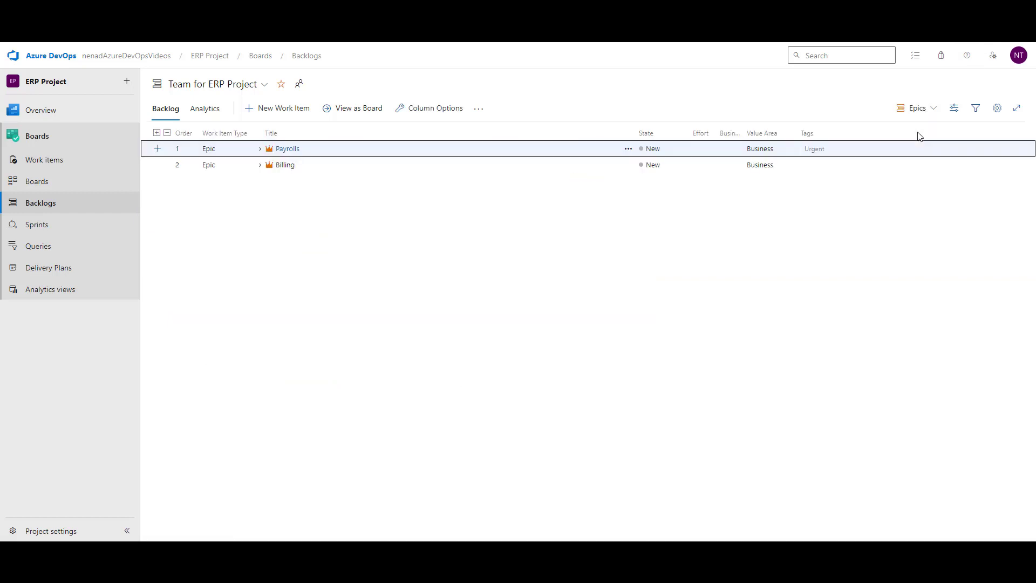
pyautogui.click(345, 109)
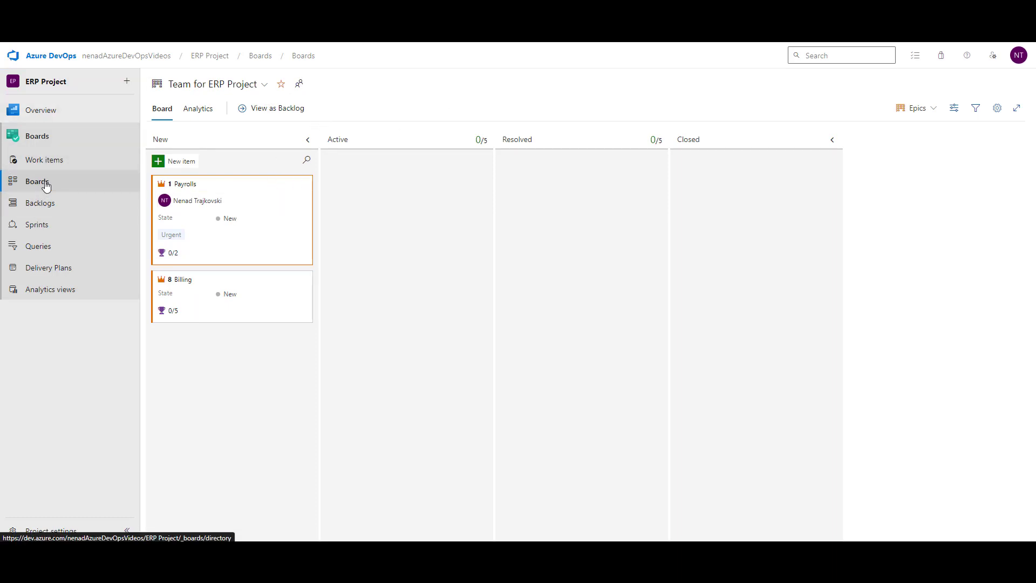
# Step: Switch the team board level to Features, then to Stories, showing user stories 4 and 15–22
pyautogui.click(49, 210)
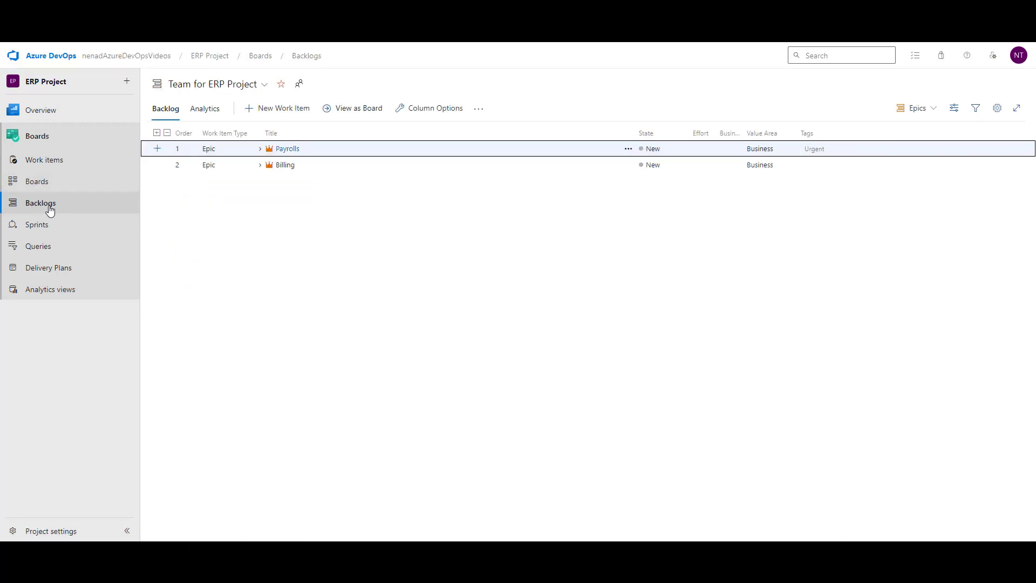
pyautogui.click(45, 186)
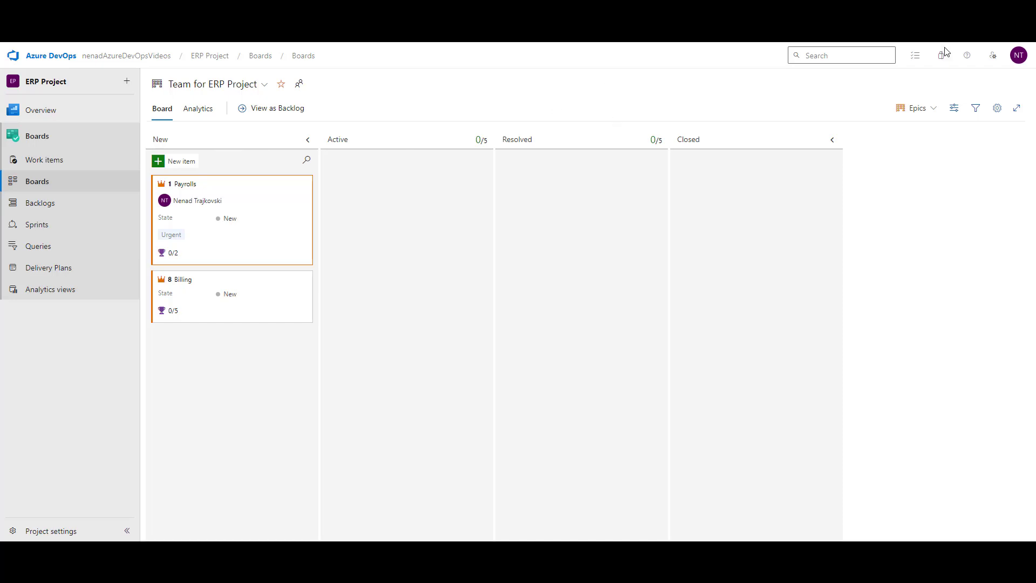
pyautogui.click(926, 110)
pyautogui.click(906, 153)
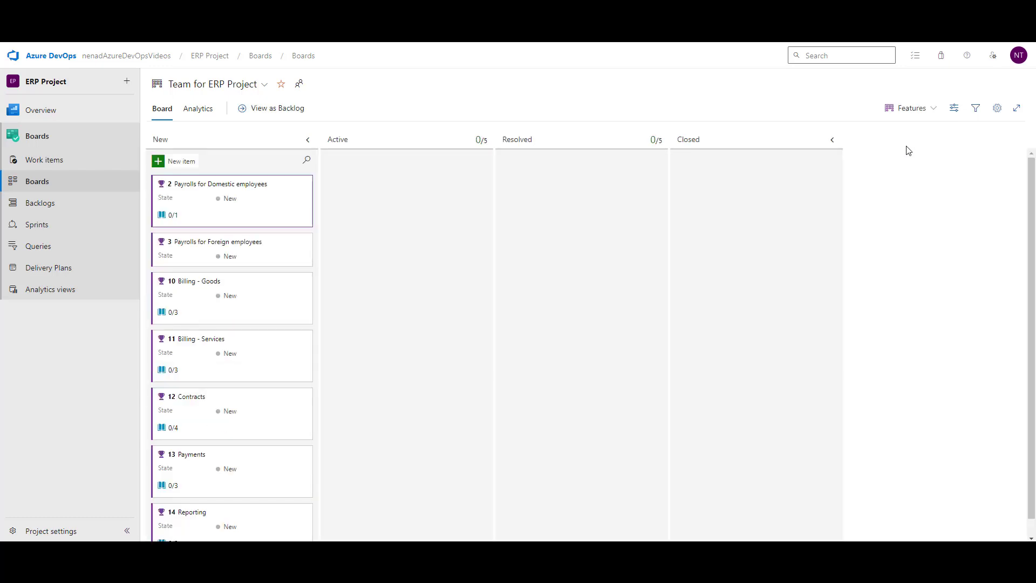
pyautogui.click(913, 114)
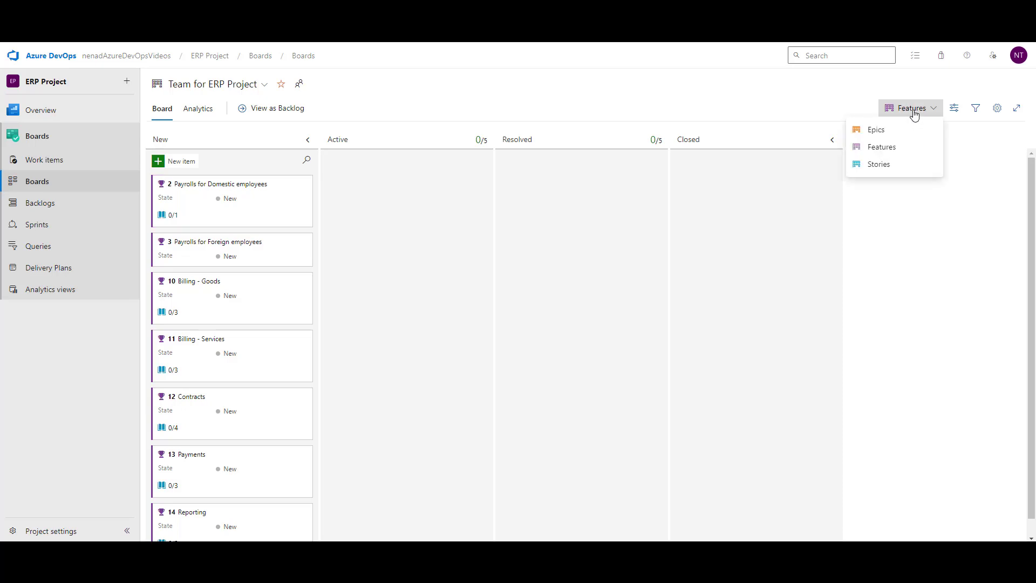
pyautogui.click(895, 165)
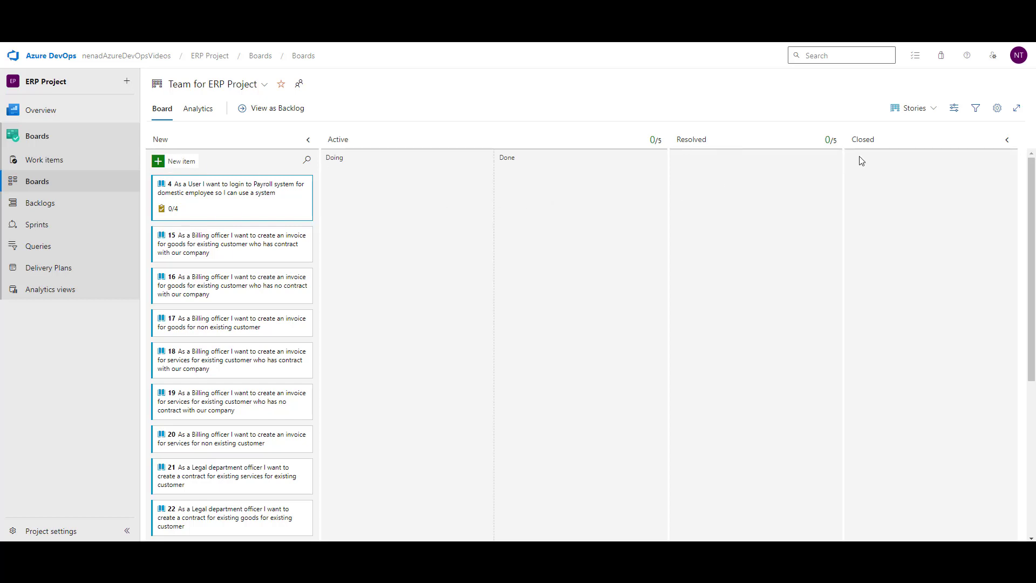
# Step: Turn off 'Split column into doing and done' for the Active board column and save
pyautogui.click(997, 109)
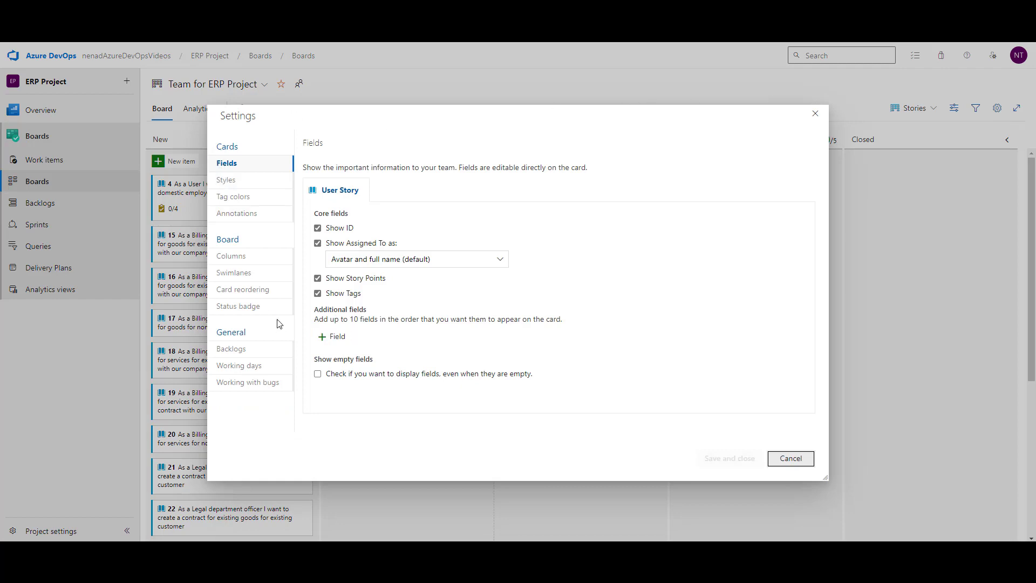
pyautogui.click(254, 260)
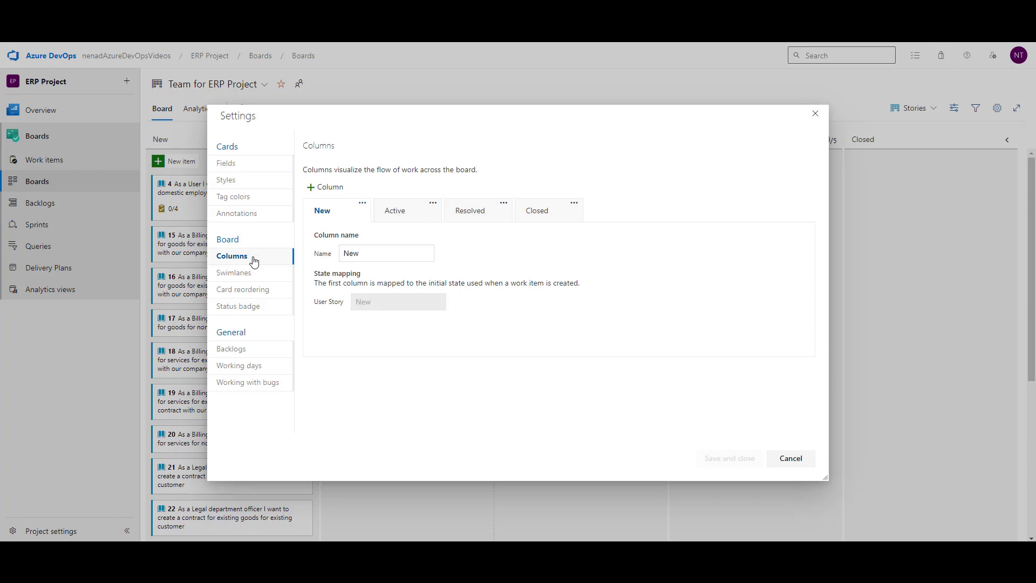
pyautogui.click(404, 214)
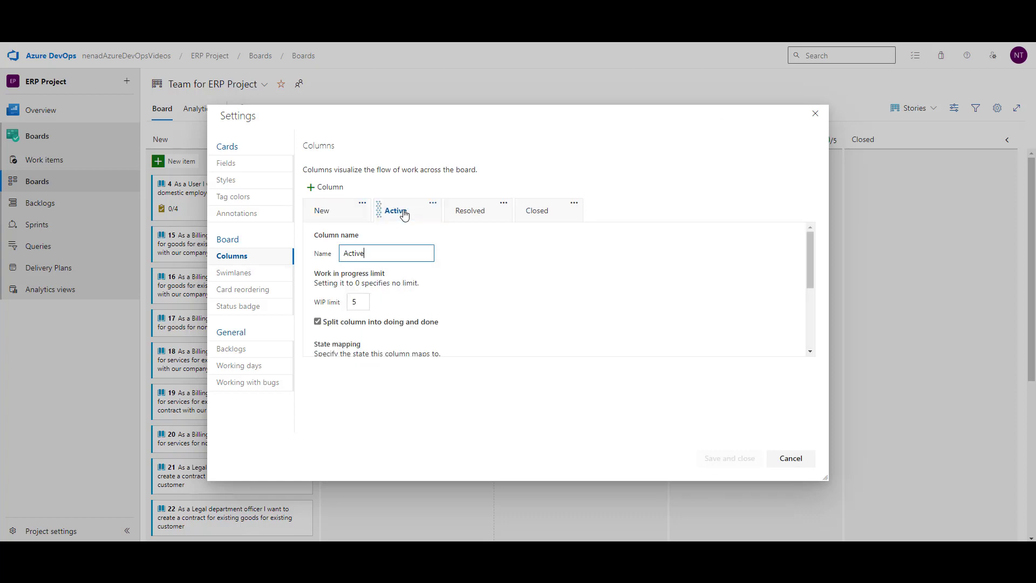
pyautogui.click(424, 322)
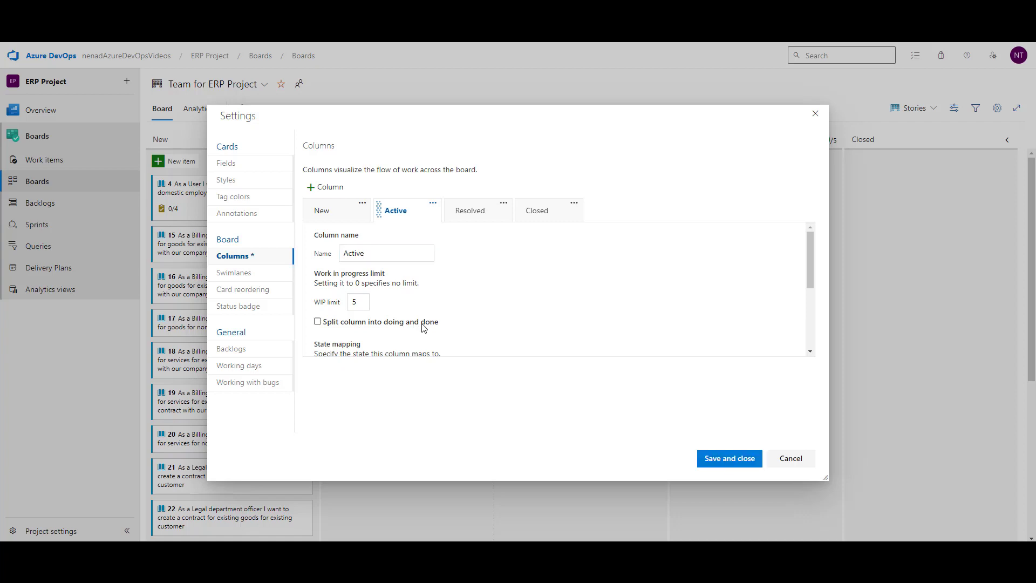
pyautogui.click(715, 462)
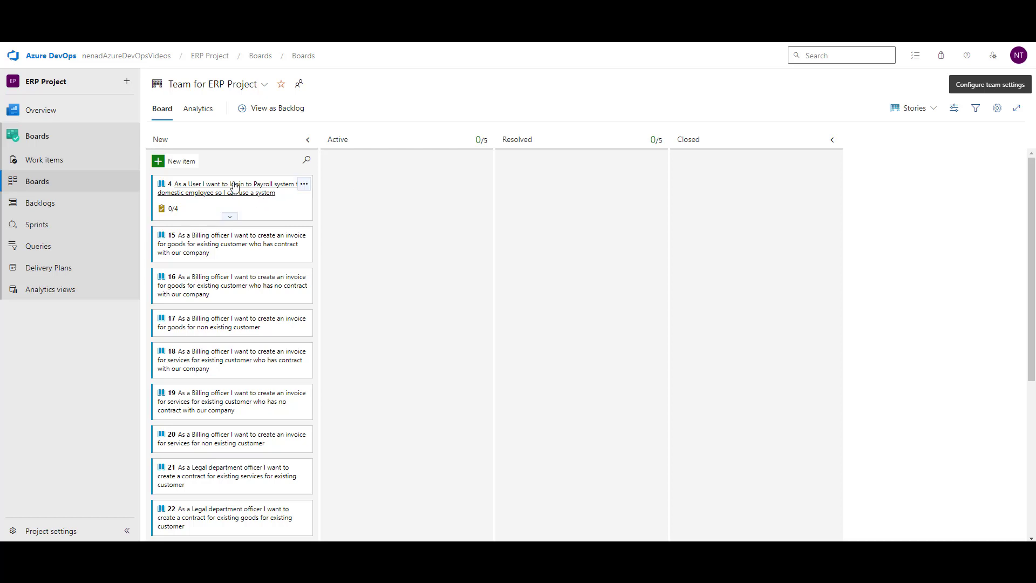
# Step: Drag User Story 4 into Active, then set its State back to New
pyautogui.moveTo(234, 188); pyautogui.dragTo(411, 190)
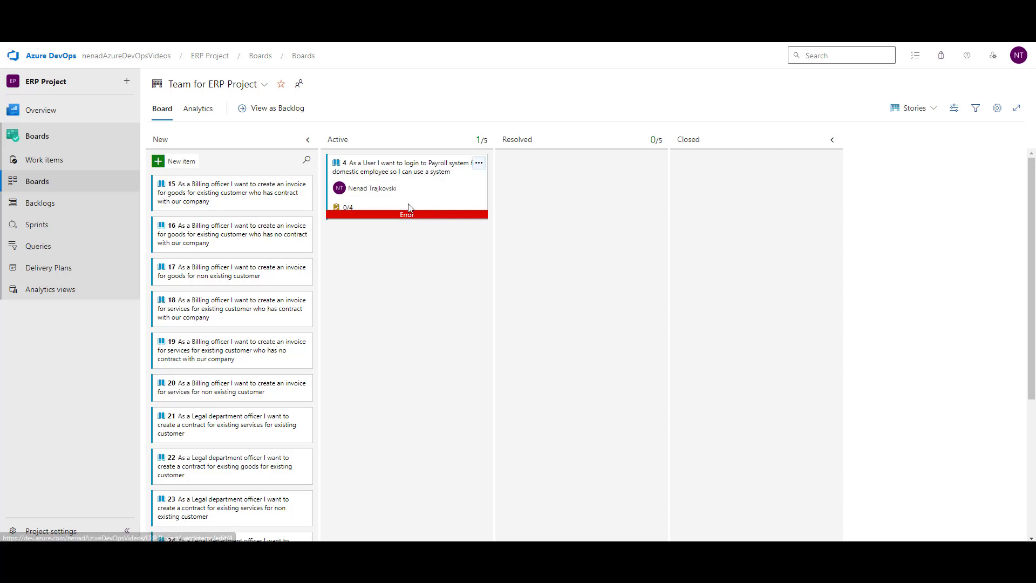
pyautogui.click(410, 168)
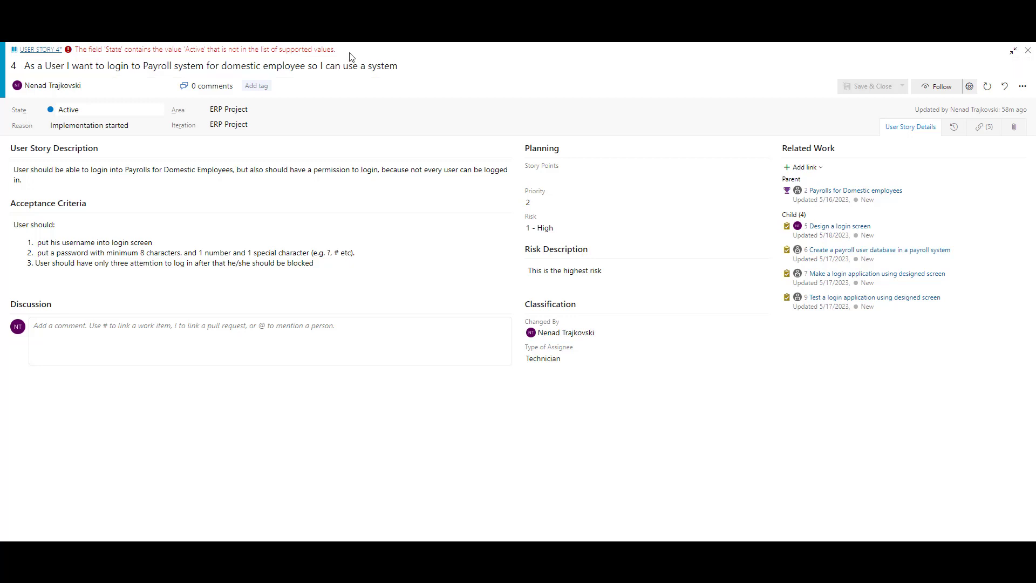
pyautogui.click(157, 111)
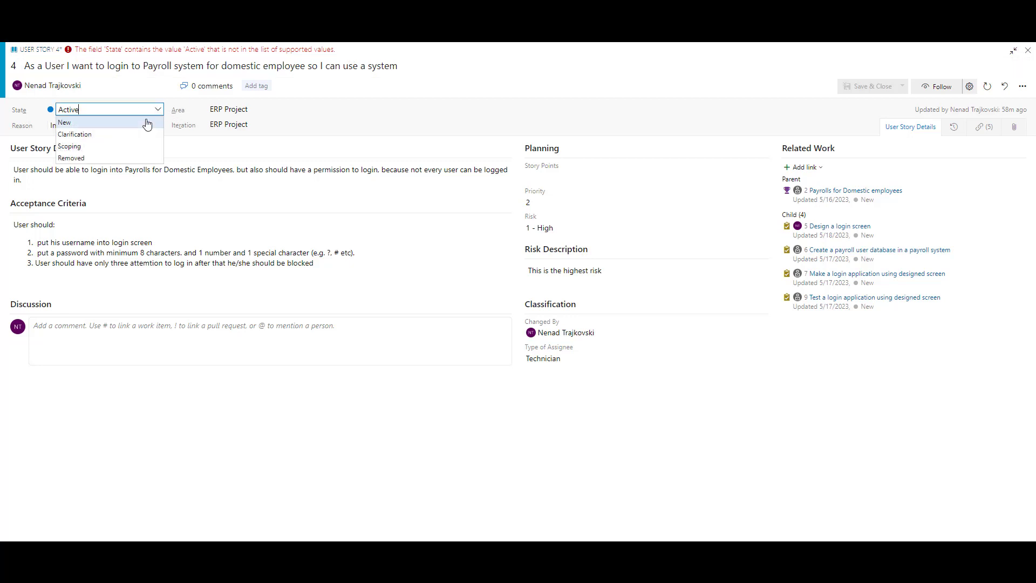
pyautogui.click(147, 123)
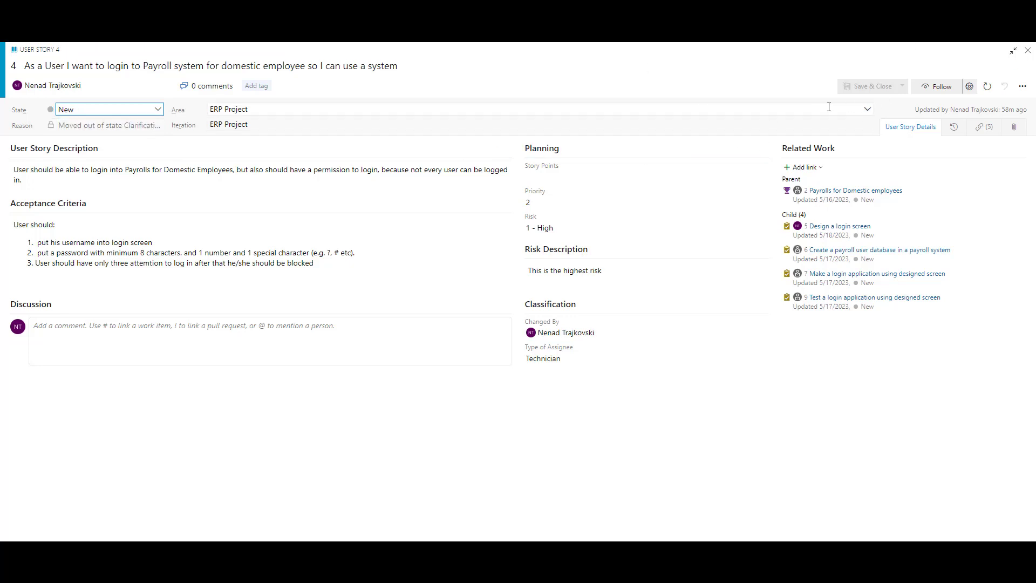
pyautogui.click(586, 76)
# Step: Close the story, reload the board, and bring the Excel workbook window onto the screen
pyautogui.click(76, 10)
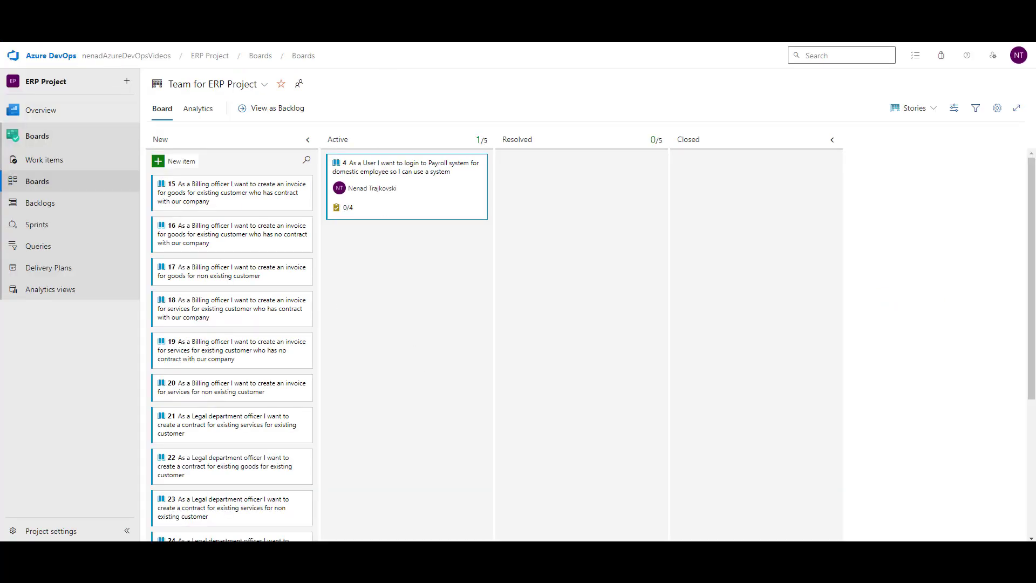
pyautogui.press('Return')
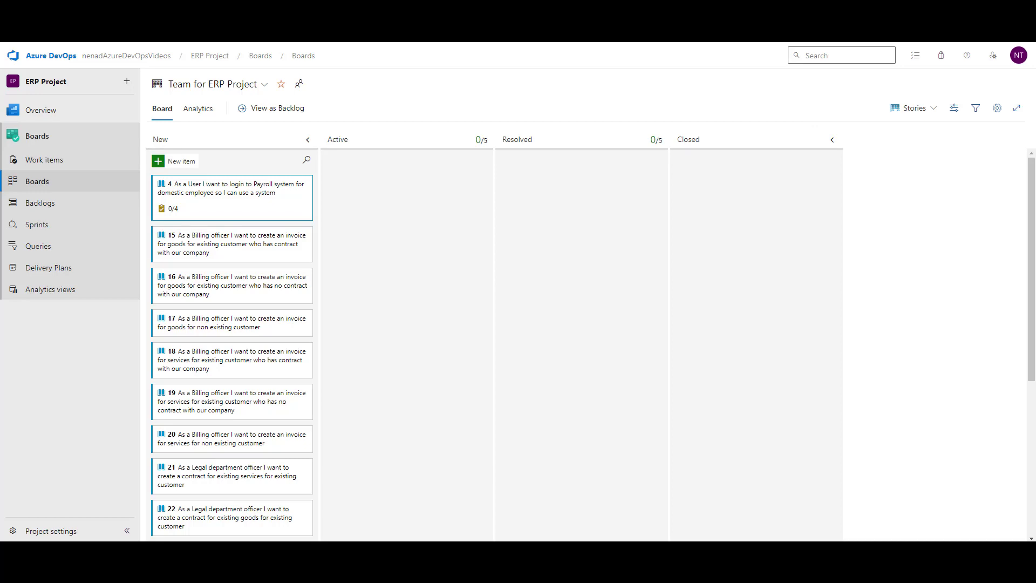
pyautogui.moveTo(1035, 43); pyautogui.dragTo(419, 69)
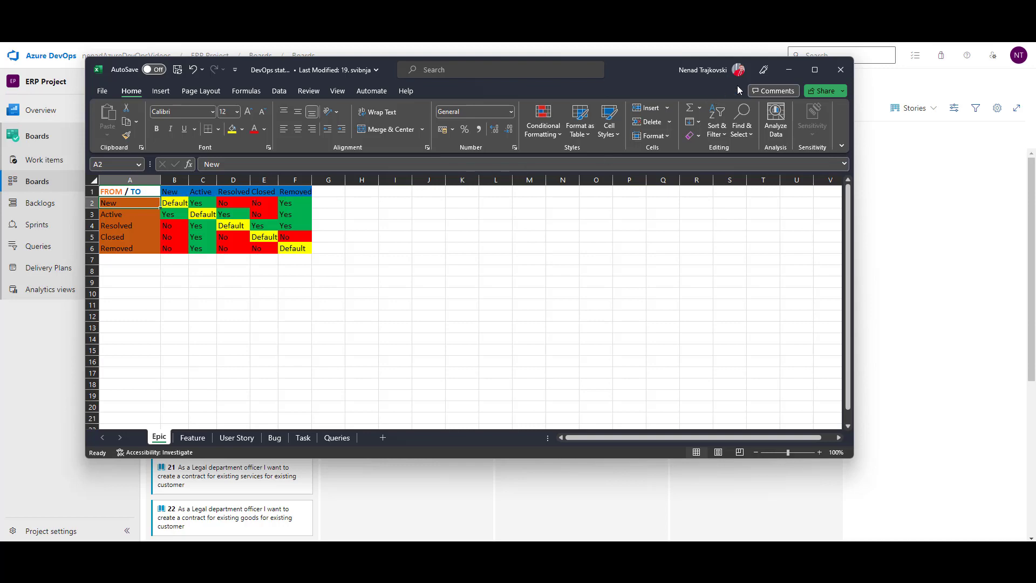
# Step: Hide Excel, switch the board to Epics then Features, and restore the DevOps statuses workbook
pyautogui.click(789, 71)
pyautogui.click(912, 111)
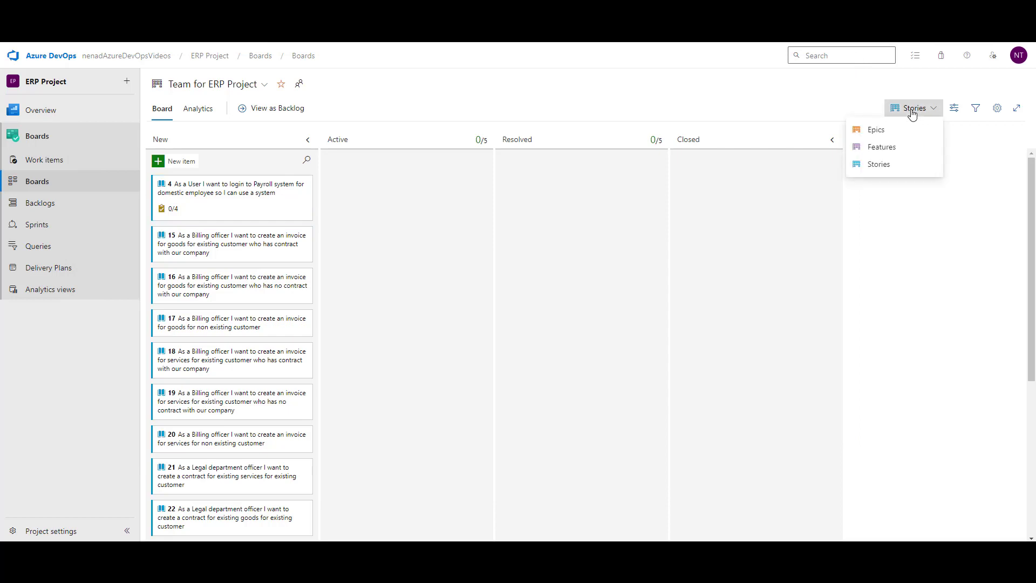
pyautogui.click(907, 128)
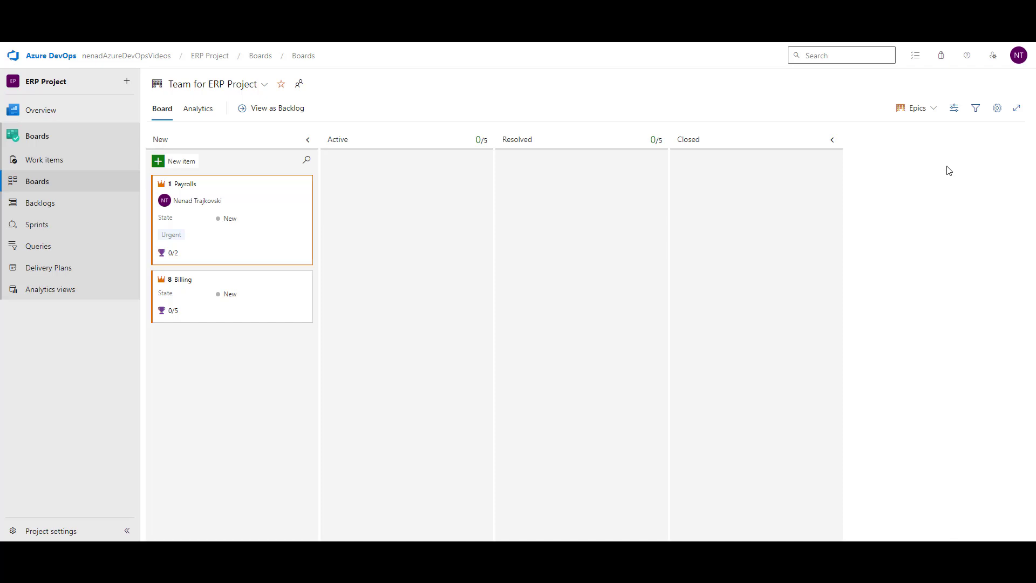
pyautogui.click(935, 112)
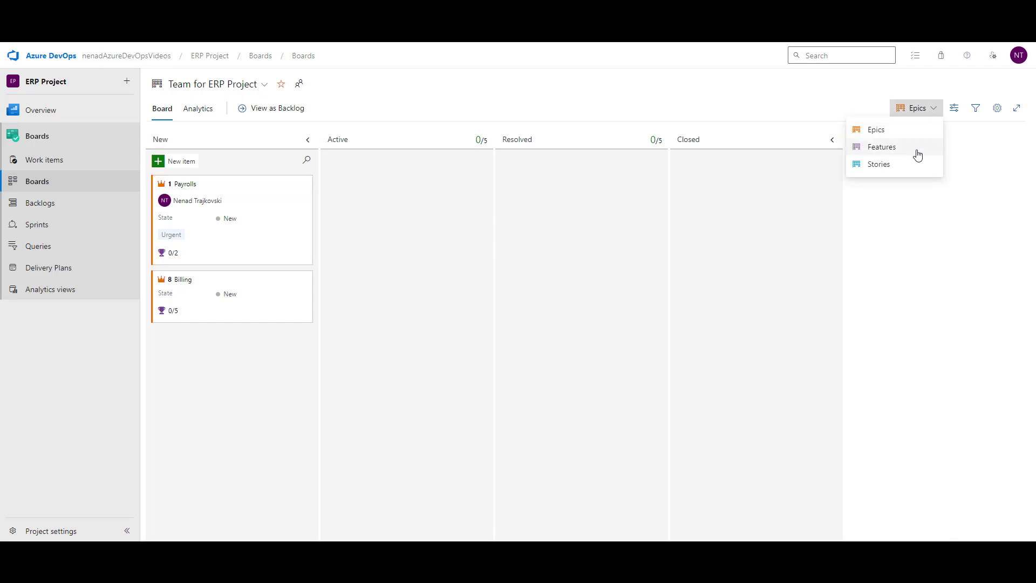
pyautogui.click(881, 147)
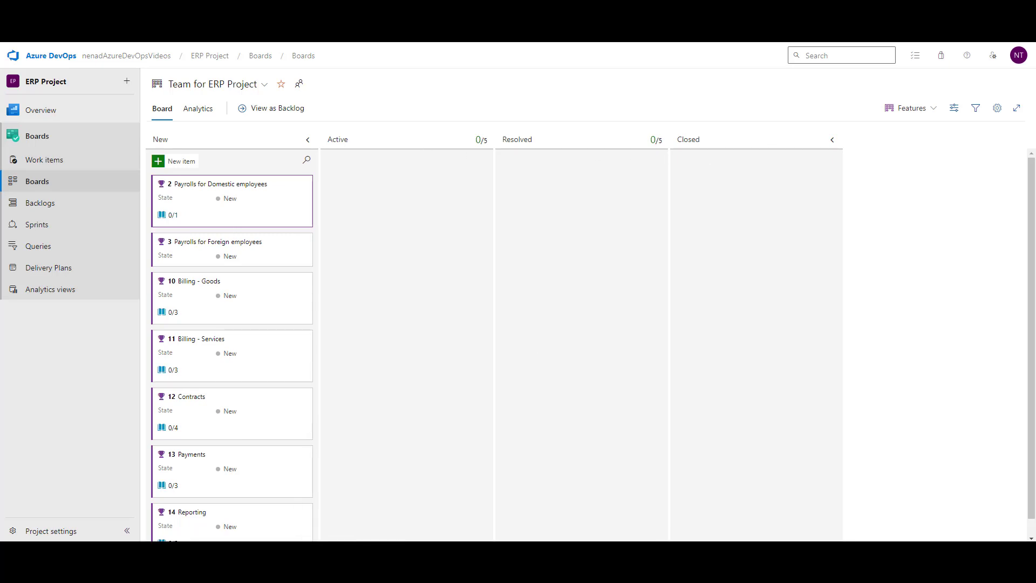
pyautogui.click(257, 555)
pyautogui.click(275, 527)
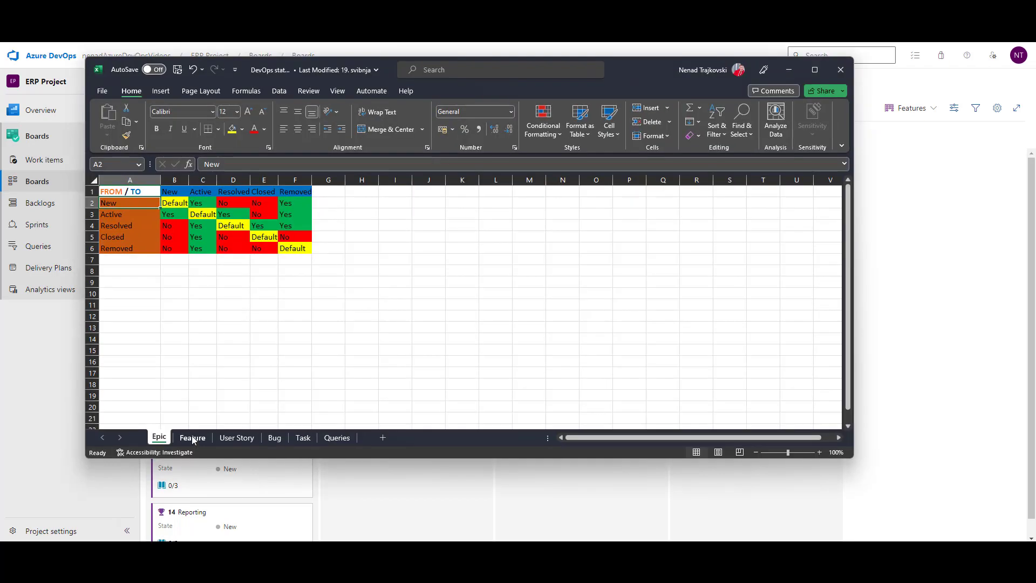
# Step: Review the Feature and Epic transition sheets in Excel, then minimize the workbook
pyautogui.click(192, 437)
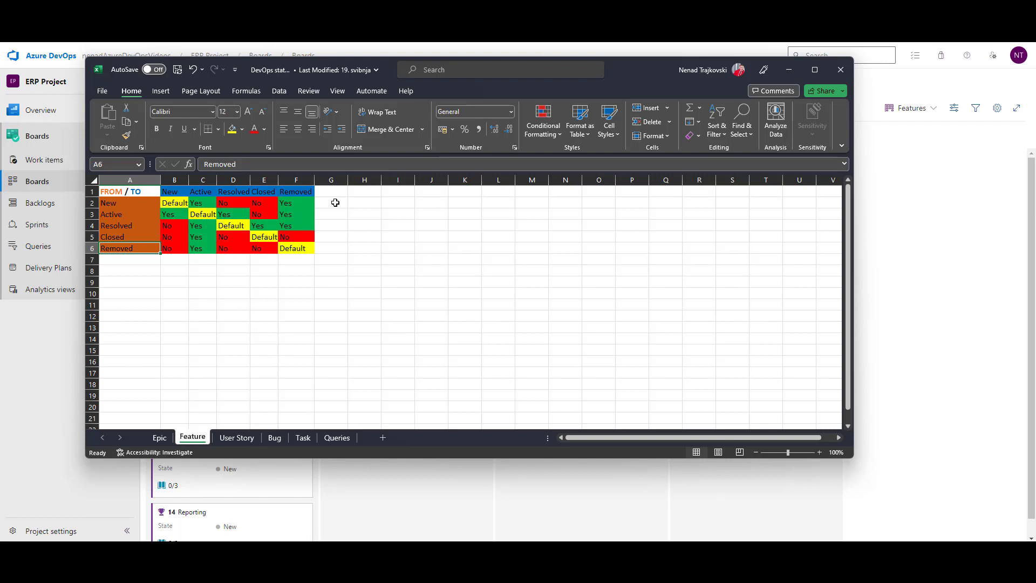
pyautogui.click(164, 438)
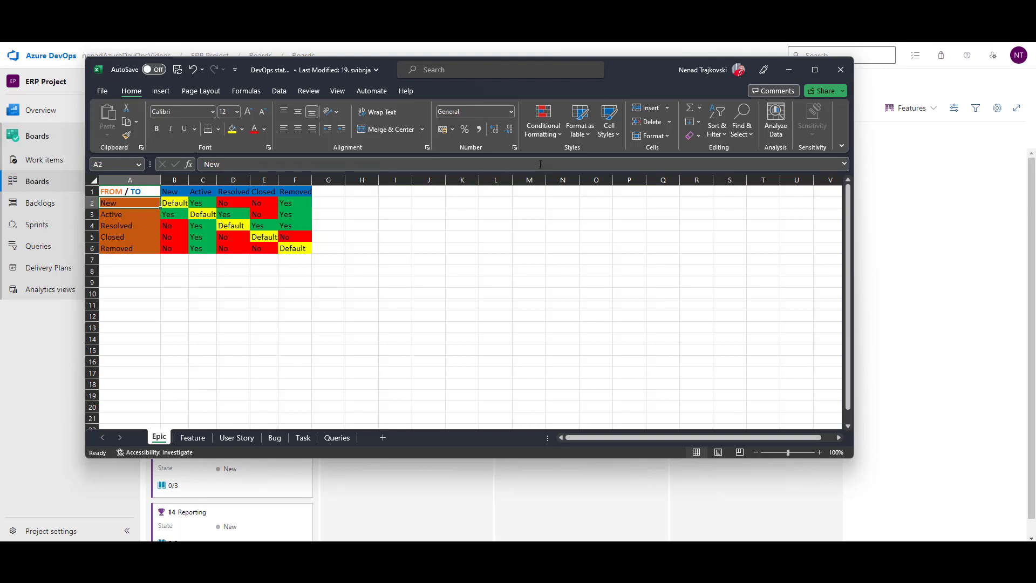
pyautogui.click(787, 71)
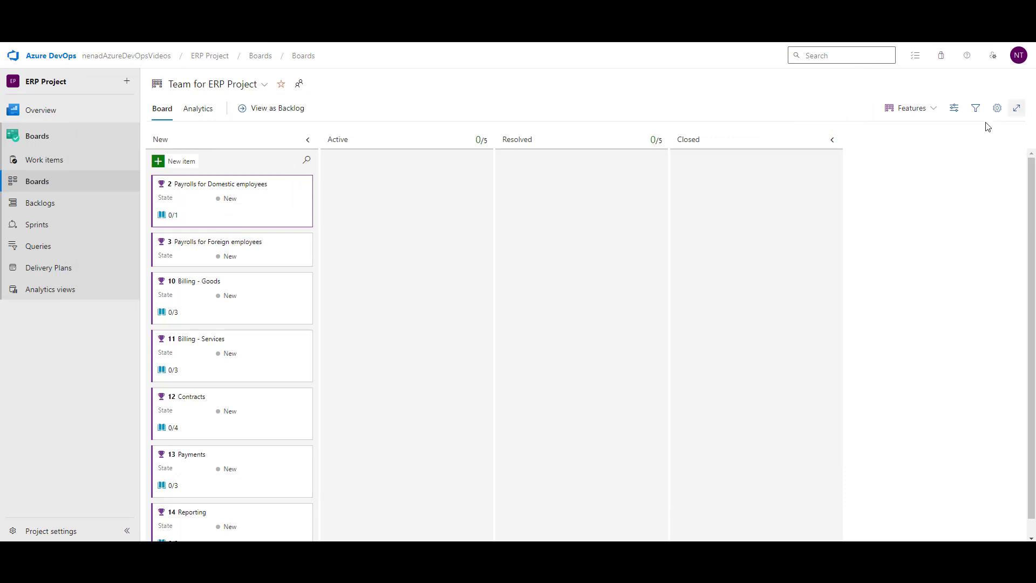
# Step: Switch the board to Epics and drag the Payrolls epic into Resolved
pyautogui.click(917, 109)
pyautogui.click(910, 128)
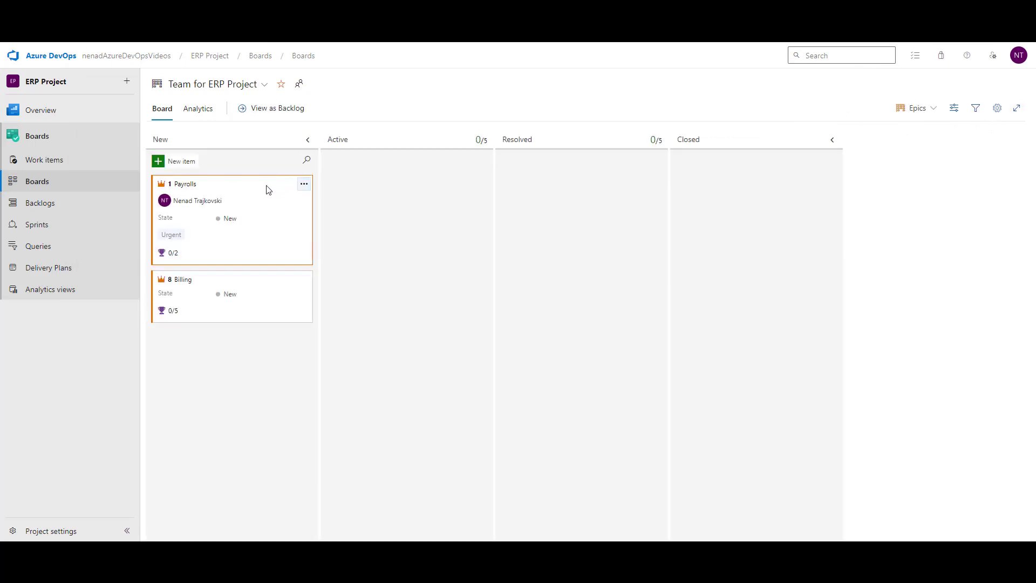
pyautogui.moveTo(260, 189); pyautogui.dragTo(605, 185)
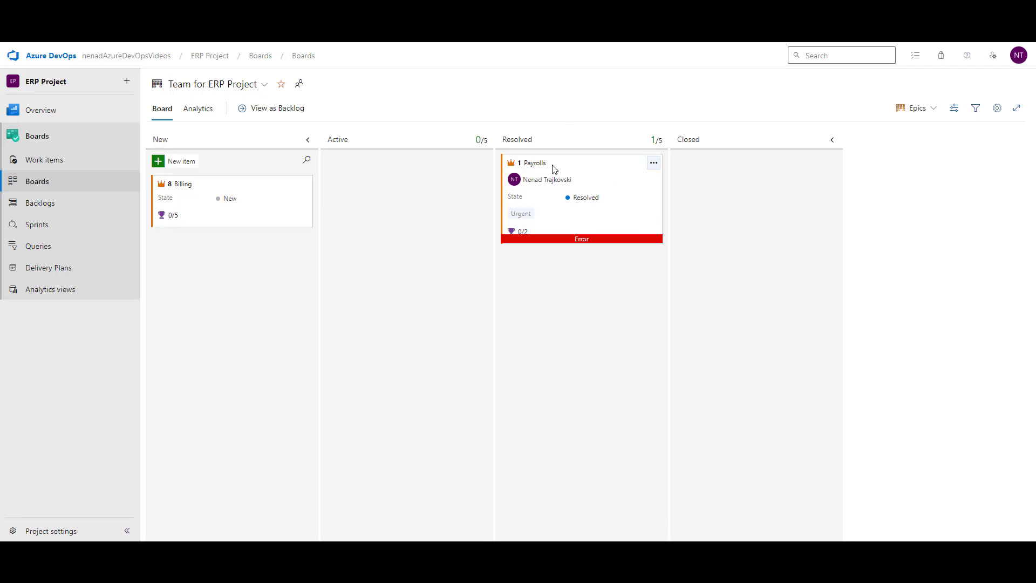
# Step: Set the Payrolls epic's State back to New, close it and reload the board
pyautogui.click(535, 163)
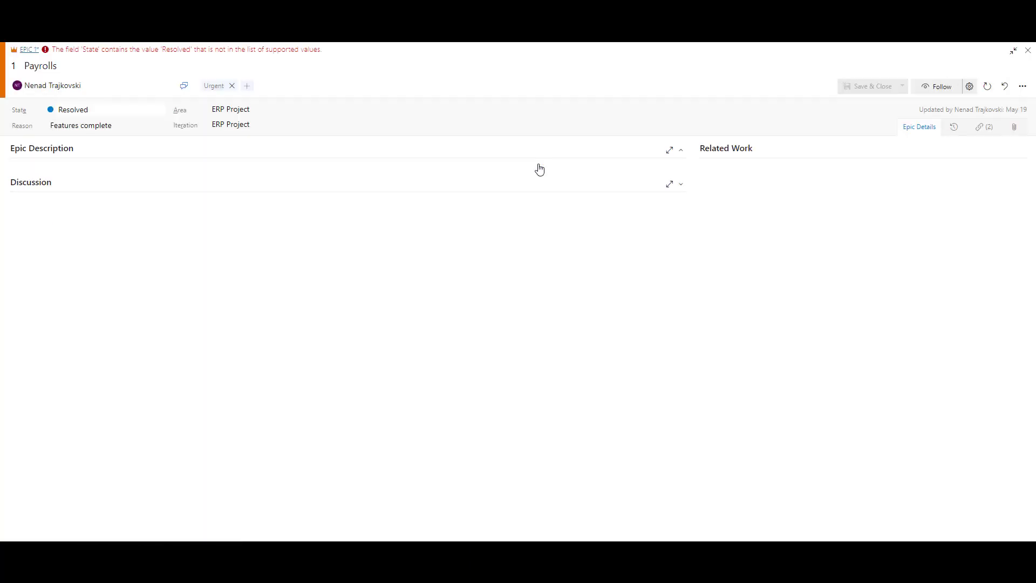
pyautogui.click(159, 111)
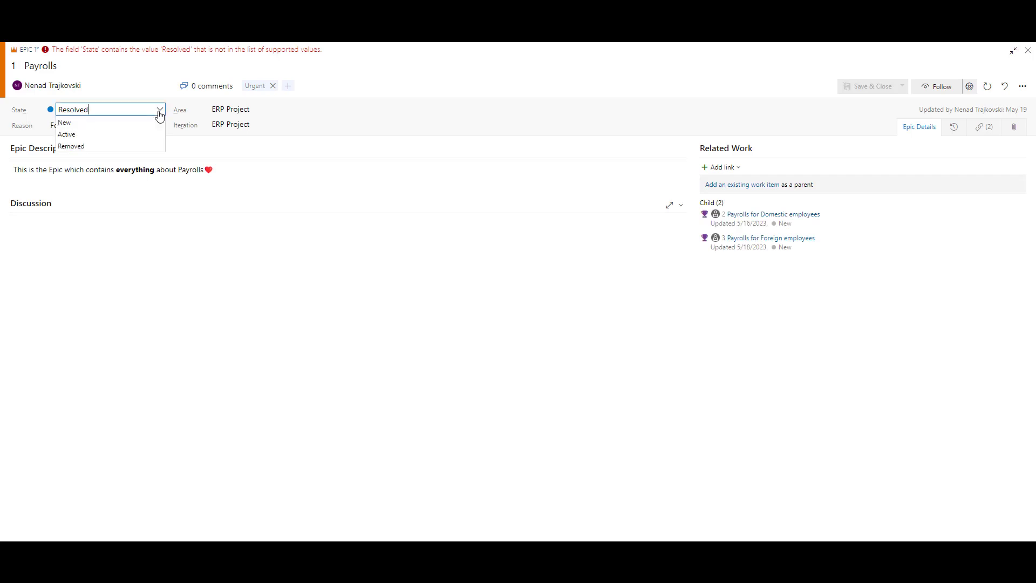
pyautogui.click(145, 123)
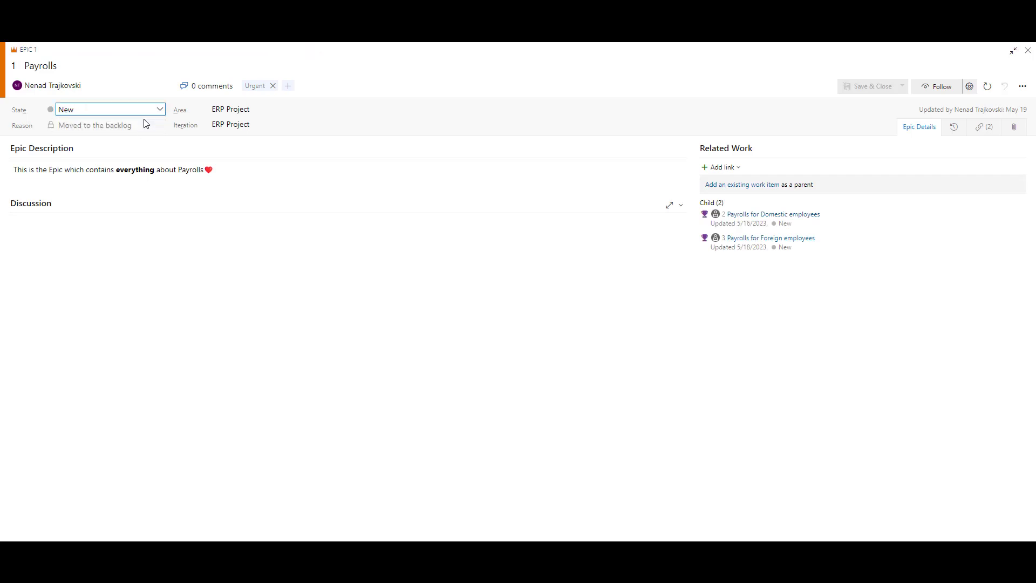
pyautogui.press('Escape')
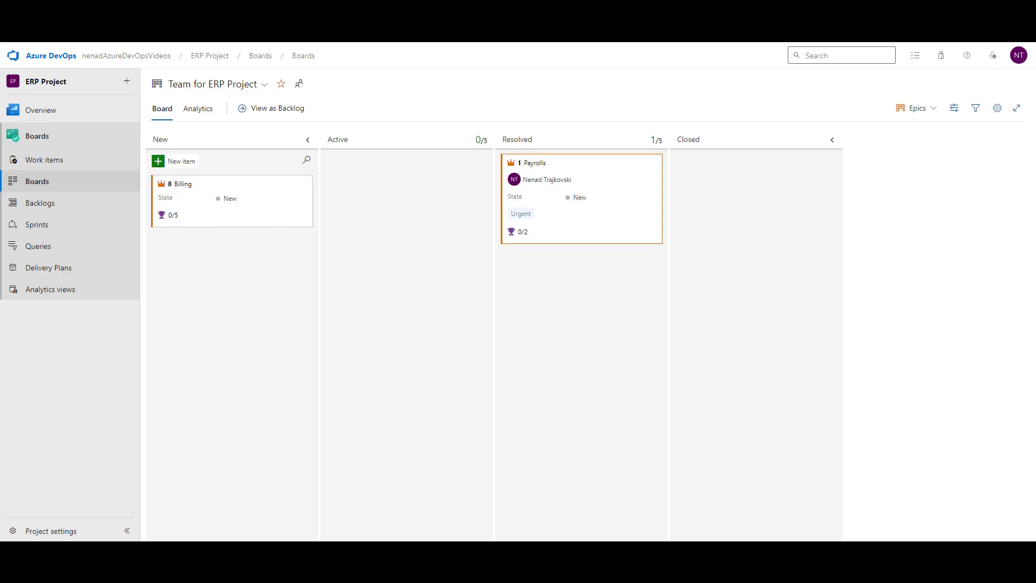
pyautogui.press('F5')
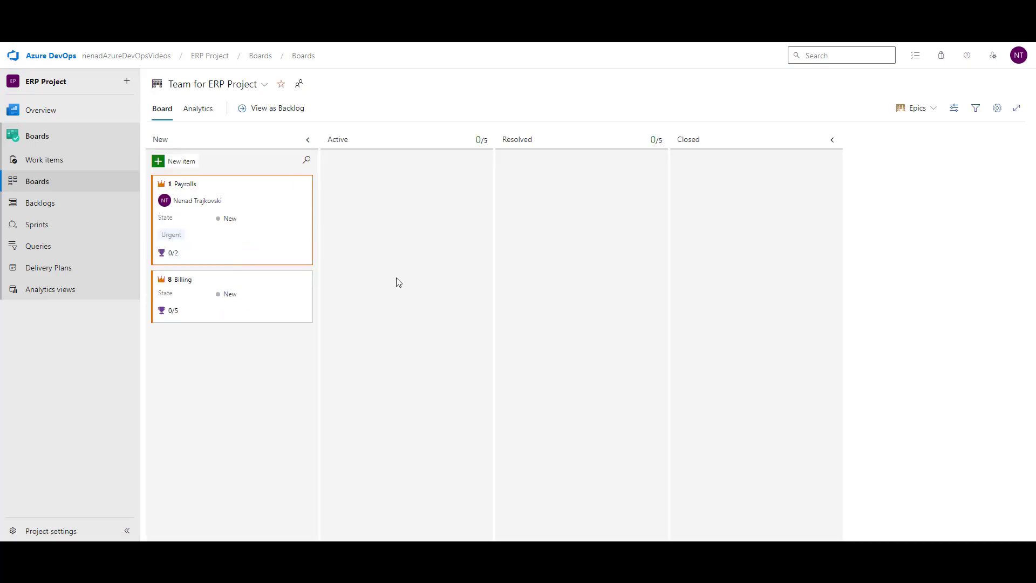
# Step: Switch the board's backlog level from Epics to Stories
pyautogui.click(914, 110)
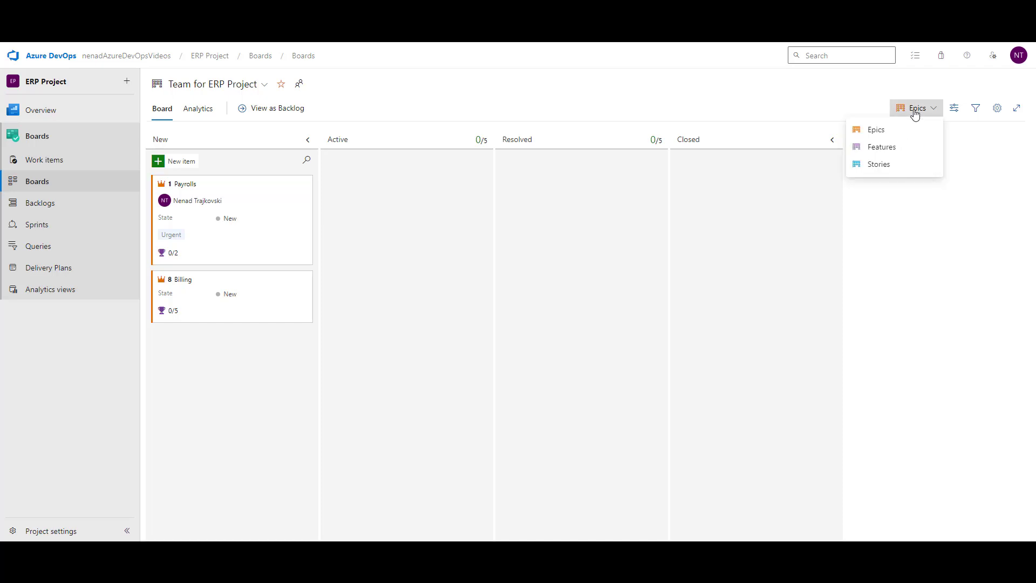
pyautogui.click(888, 166)
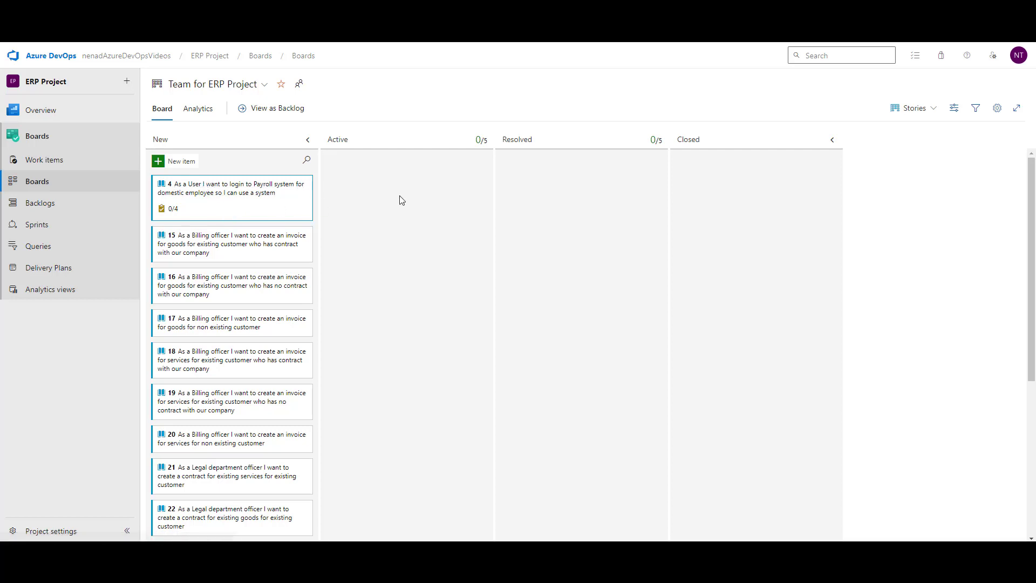
pyautogui.moveTo(257, 554)
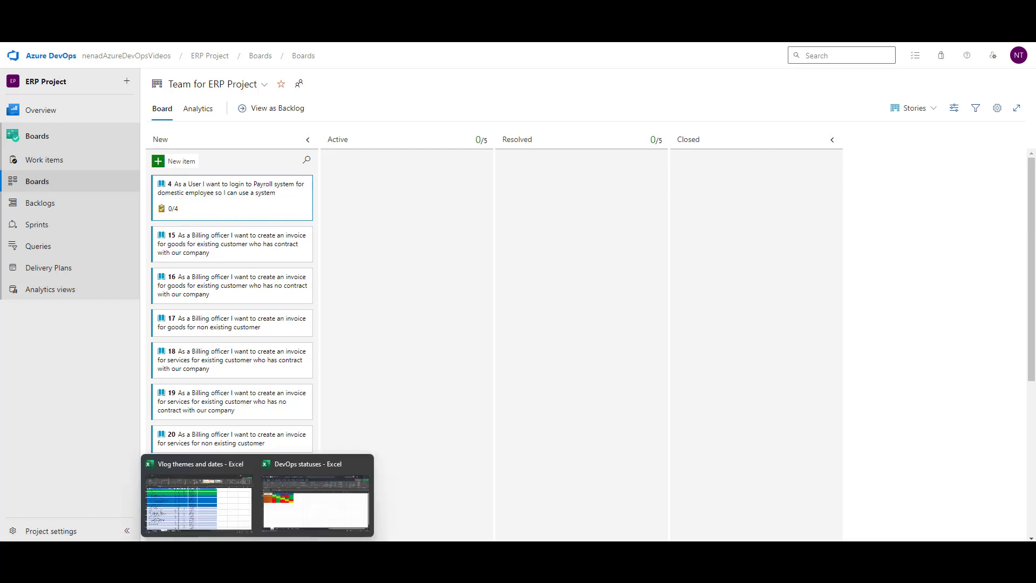
pyautogui.click(305, 511)
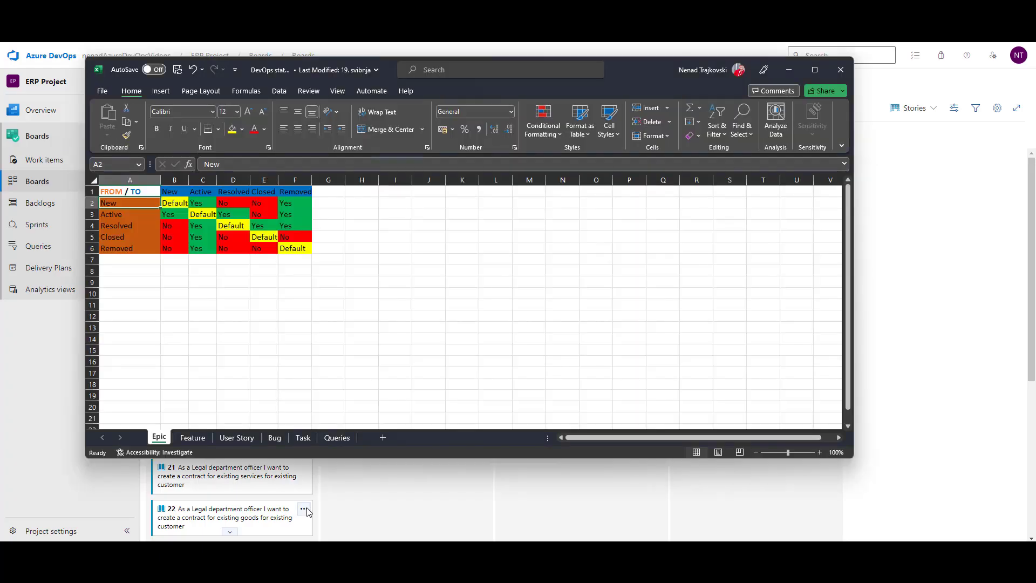
pyautogui.click(240, 436)
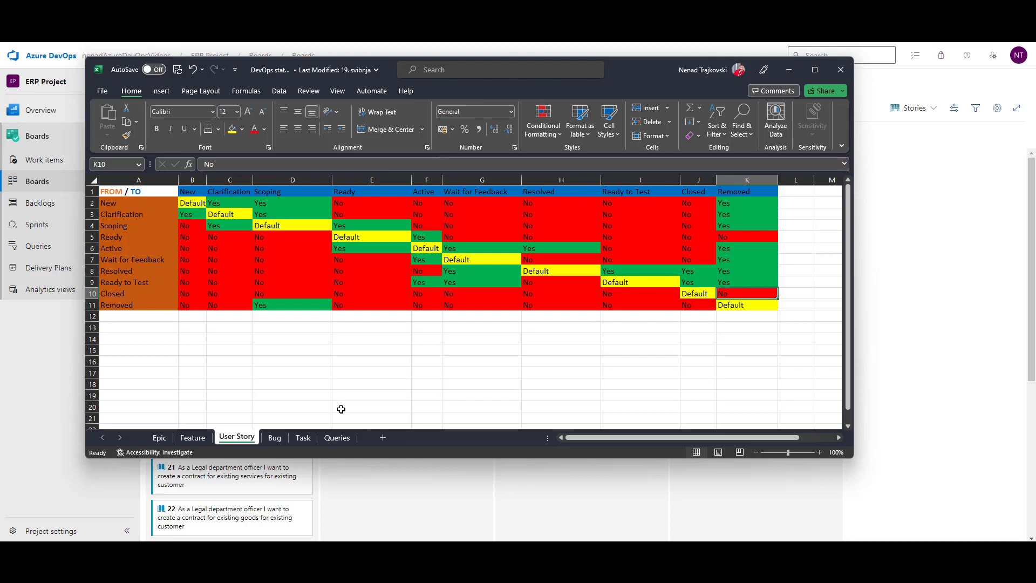
pyautogui.click(788, 69)
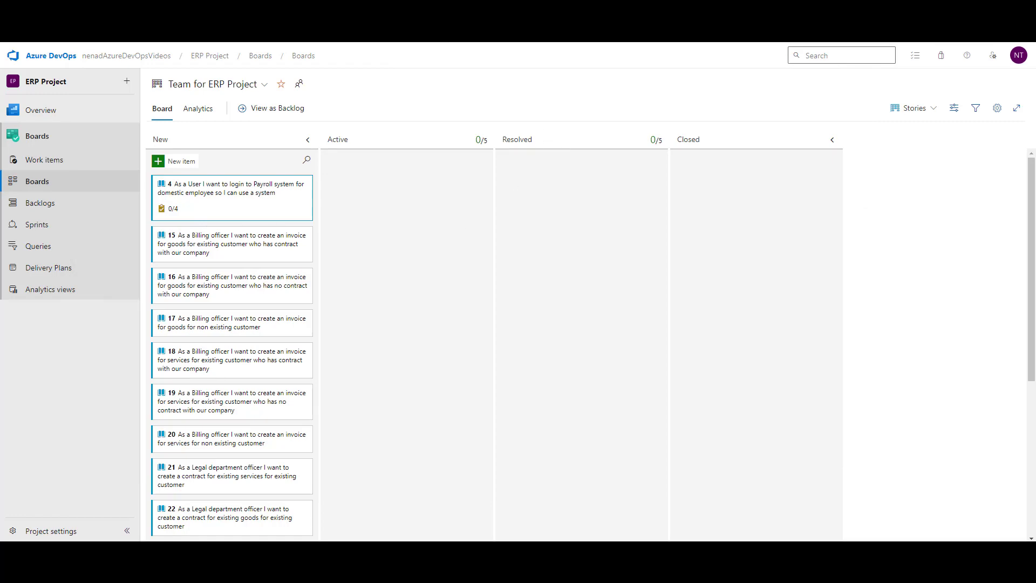
pyautogui.click(300, 496)
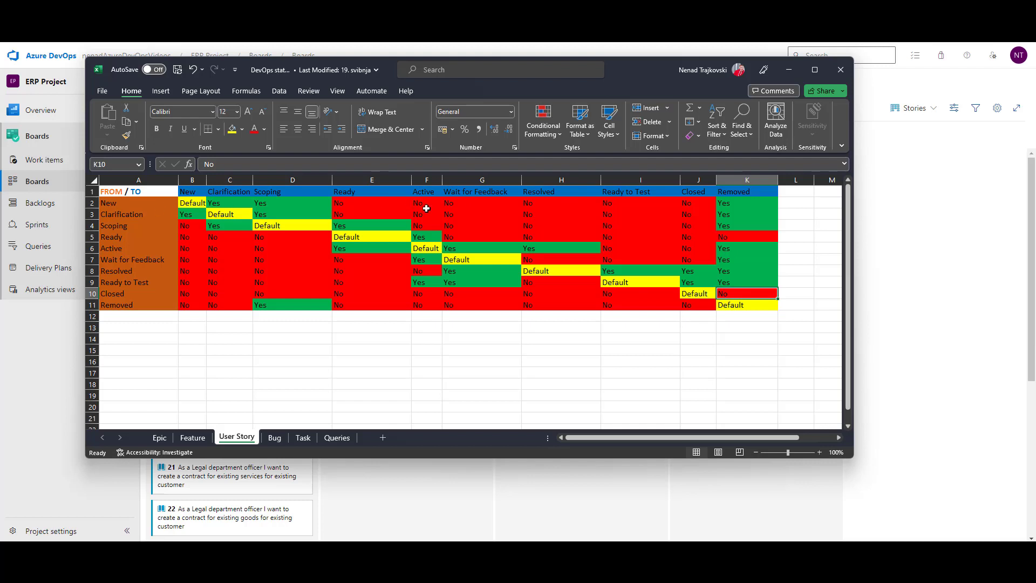
pyautogui.hotkey('alt', 'Tab')
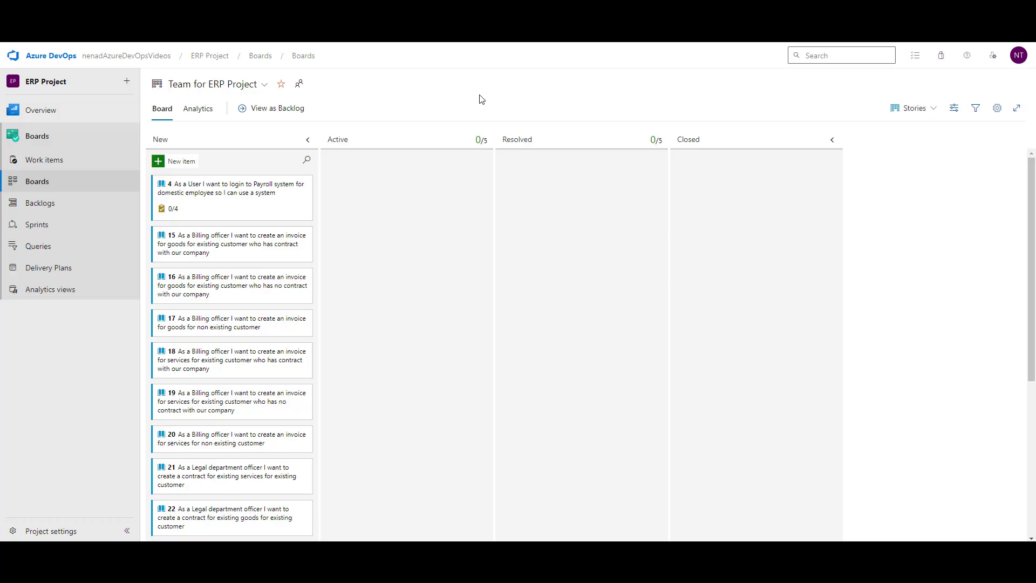
pyautogui.click(999, 110)
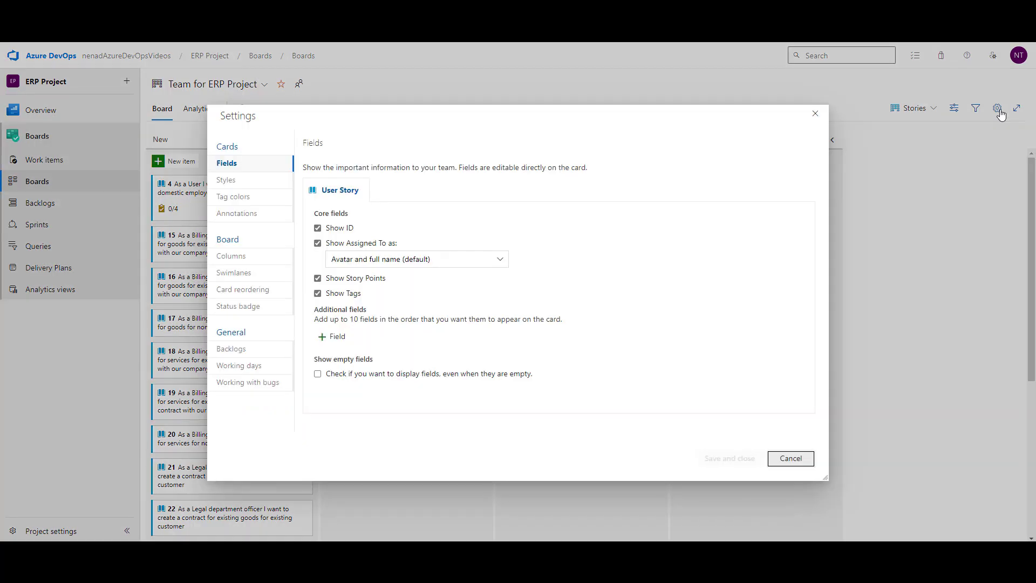
pyautogui.click(237, 257)
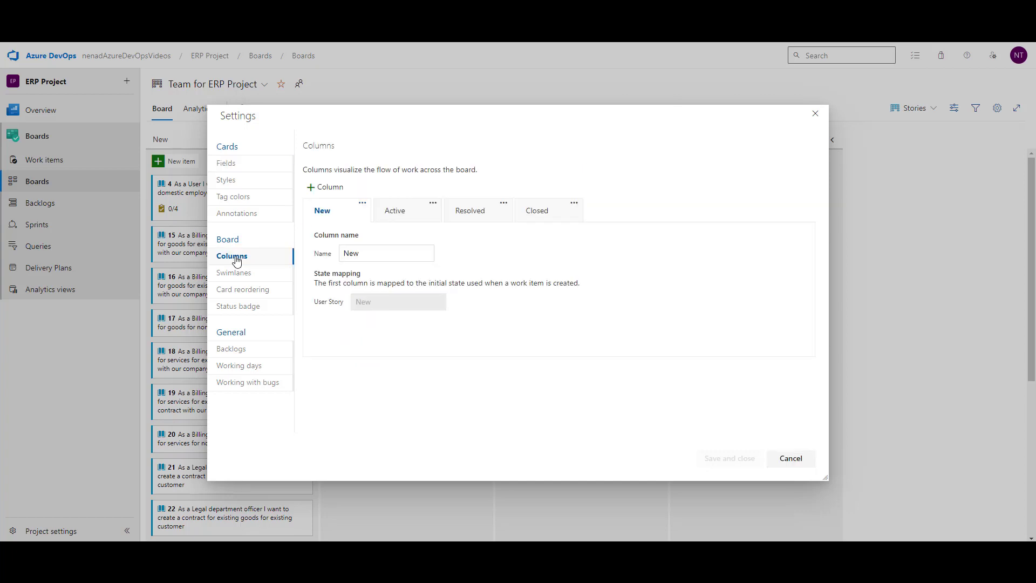
pyautogui.moveTo(474, 116); pyautogui.dragTo(469, 79)
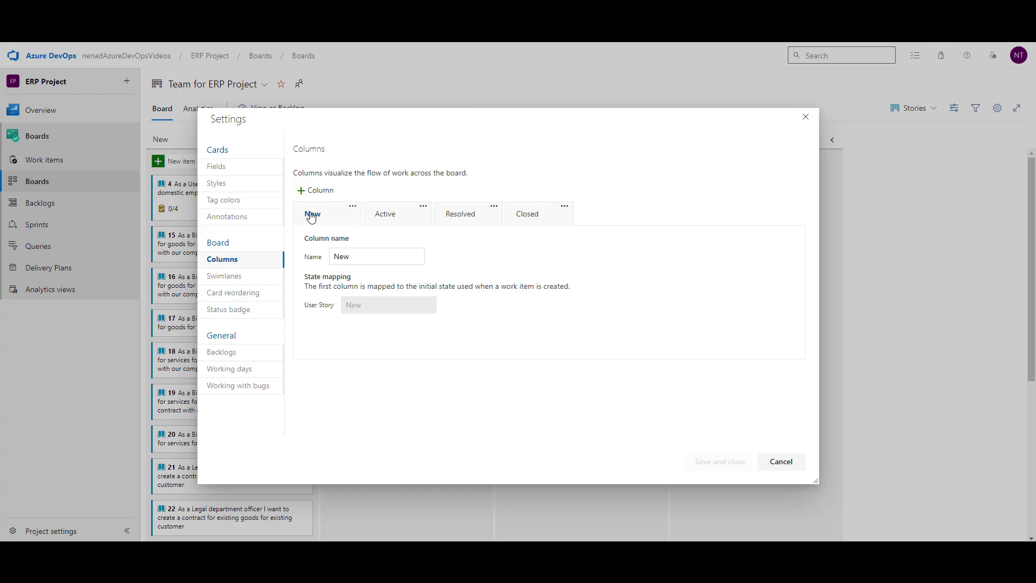
pyautogui.click(381, 257)
pyautogui.write('one')
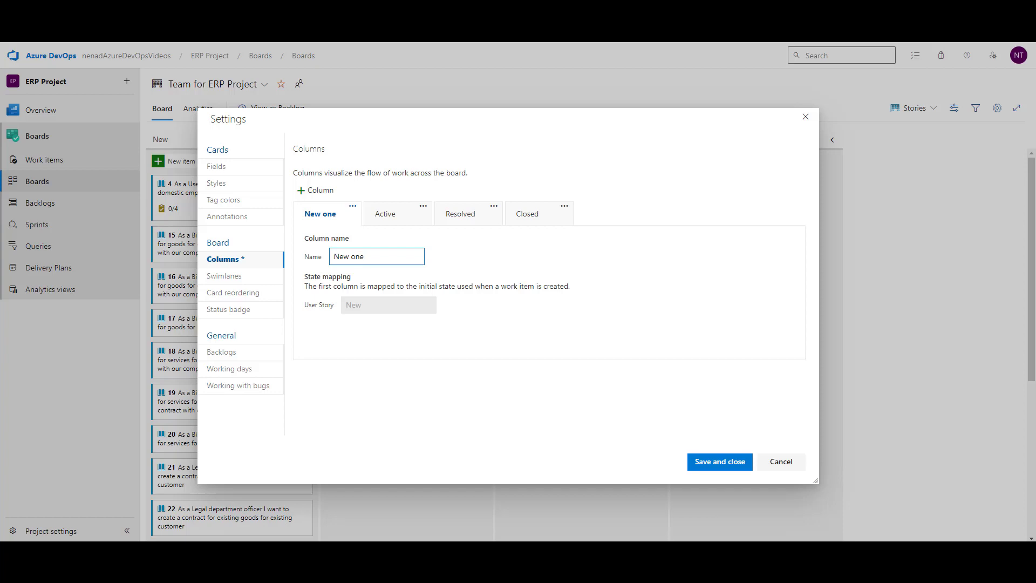
pyautogui.click(719, 463)
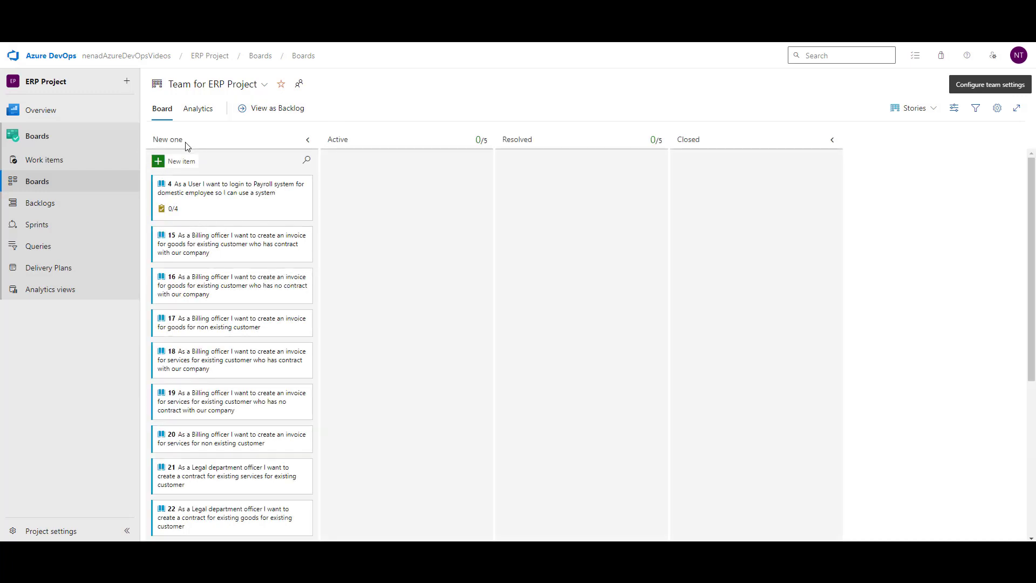
pyautogui.click(999, 109)
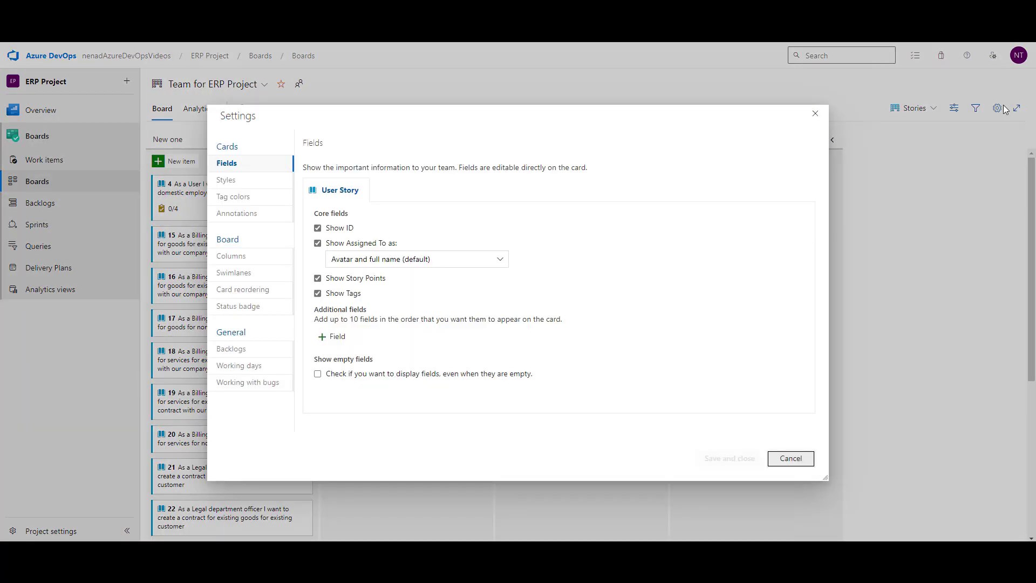
pyautogui.click(245, 261)
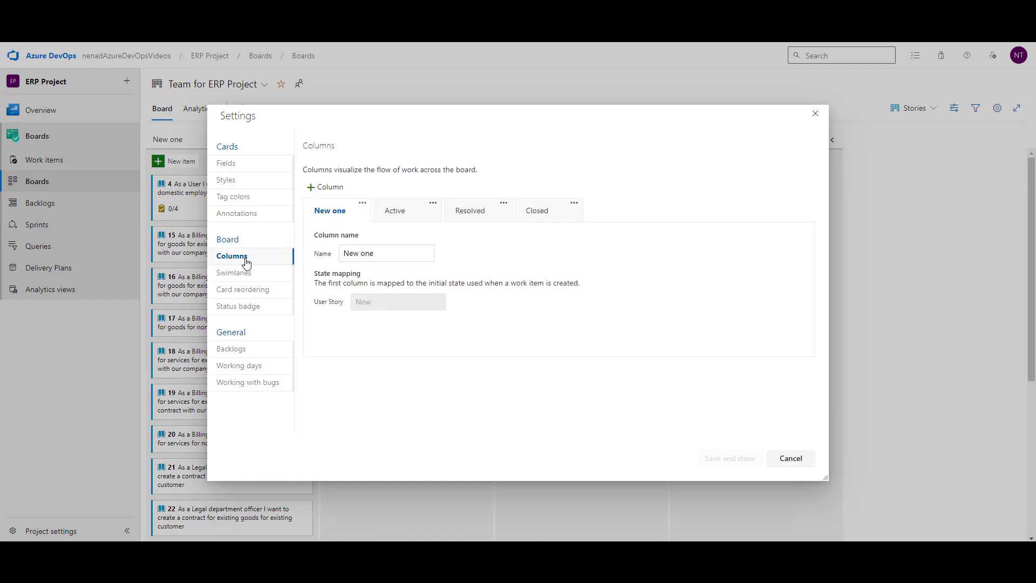
pyautogui.click(376, 253)
pyautogui.press('BackSpace')
pyautogui.press('BackSpace')
pyautogui.press('BackSpace')
pyautogui.press('BackSpace')
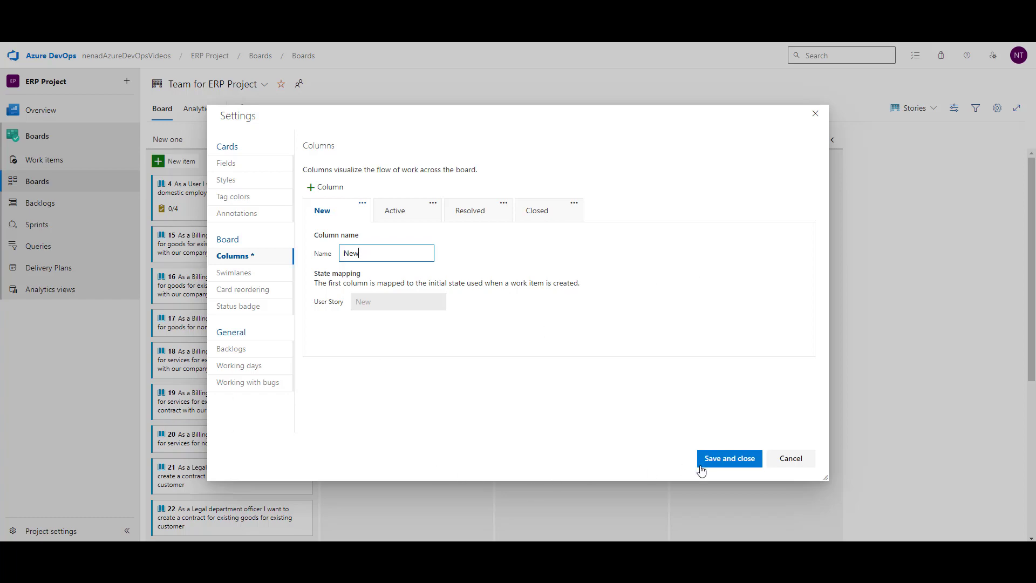
pyautogui.click(724, 463)
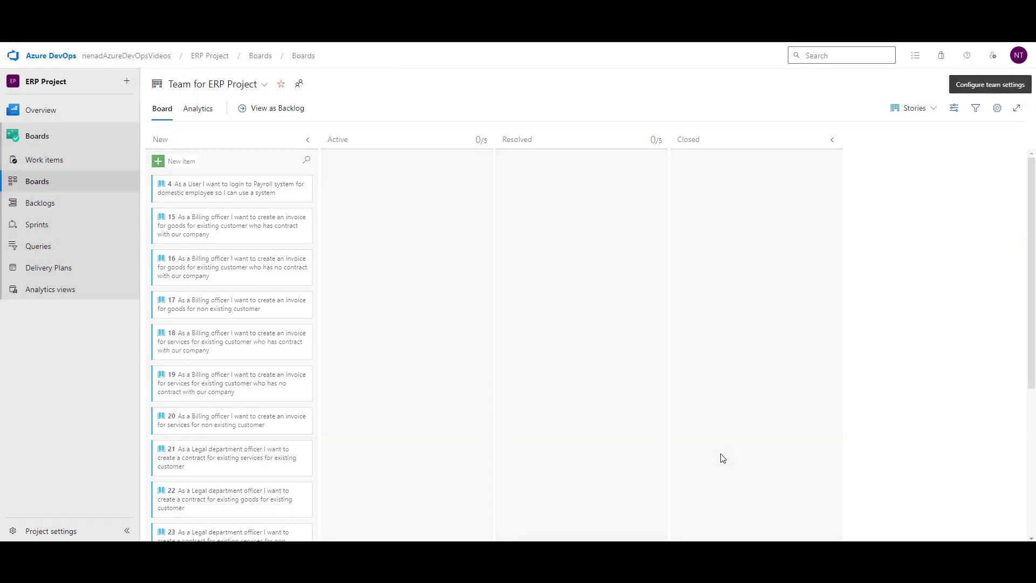
# Step: Add a board column named Clarification in the team's column settings
pyautogui.click(995, 110)
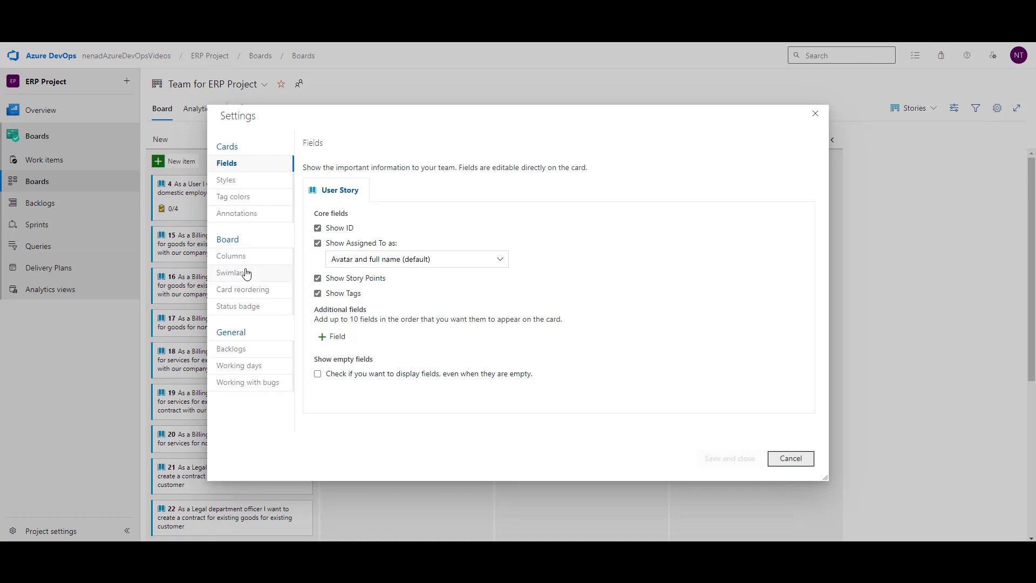
pyautogui.click(232, 257)
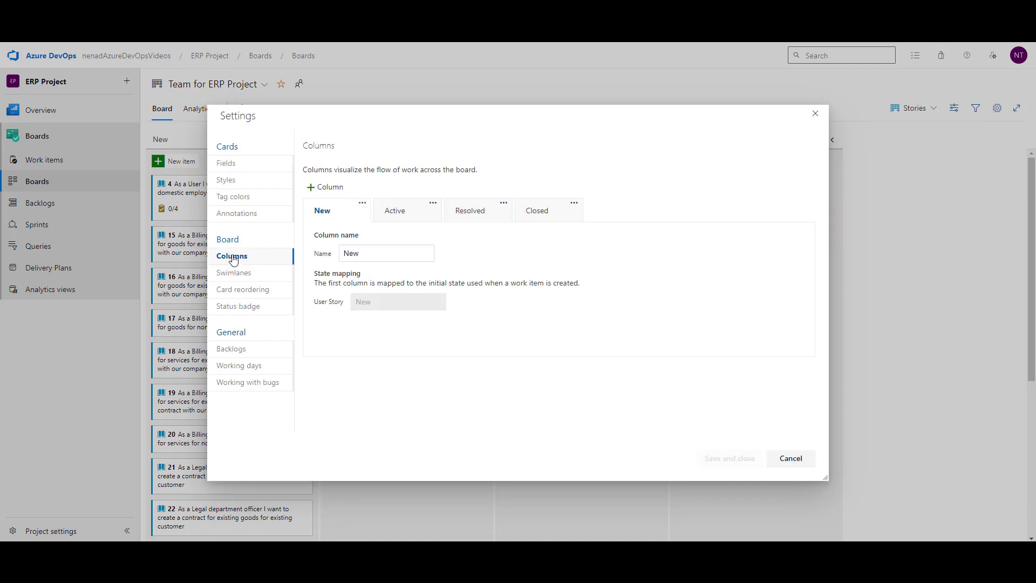
pyautogui.click(327, 188)
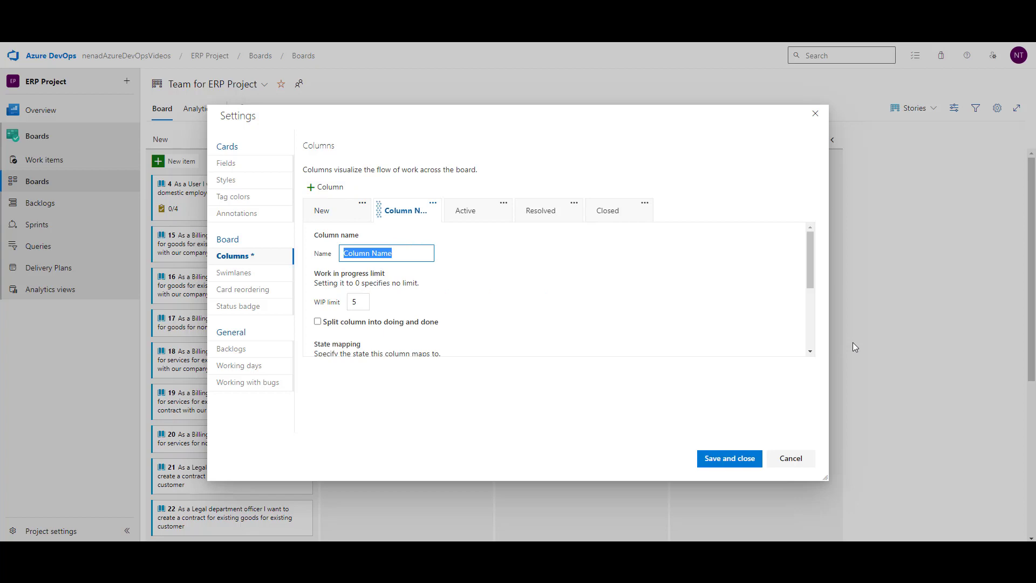
pyautogui.write('C')
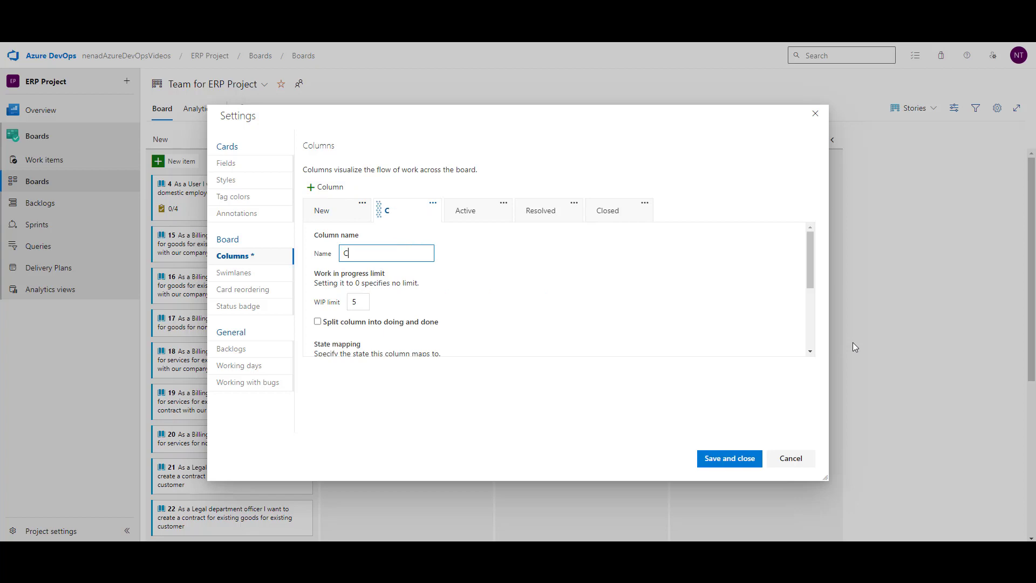
pyautogui.write('larification')
# Step: Map the Clarification column to the Clarification User Story state, save, and add another column after New
pyautogui.scroll(-1, 505, 277)
pyautogui.scroll(1, 505, 277)
pyautogui.scroll(-1, 512, 289)
pyautogui.scroll(-1, 512, 289)
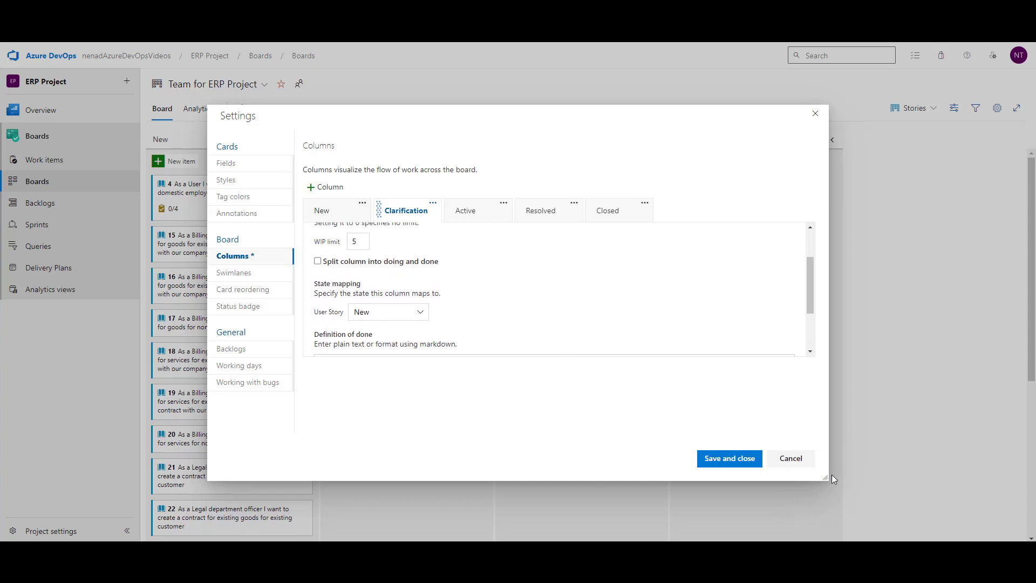
pyautogui.moveTo(829, 478); pyautogui.dragTo(886, 486)
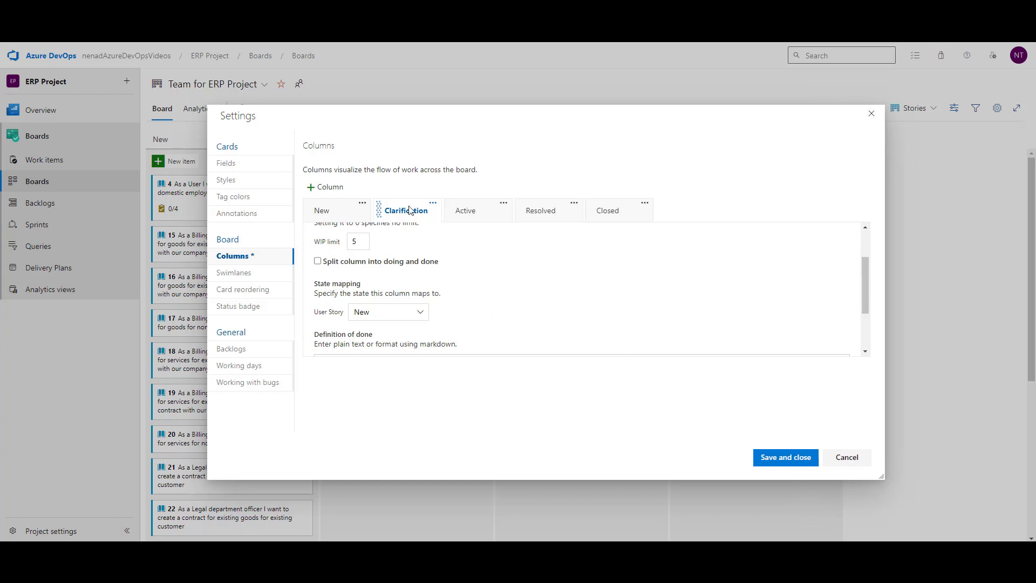
pyautogui.click(423, 315)
pyautogui.click(387, 383)
pyautogui.click(786, 463)
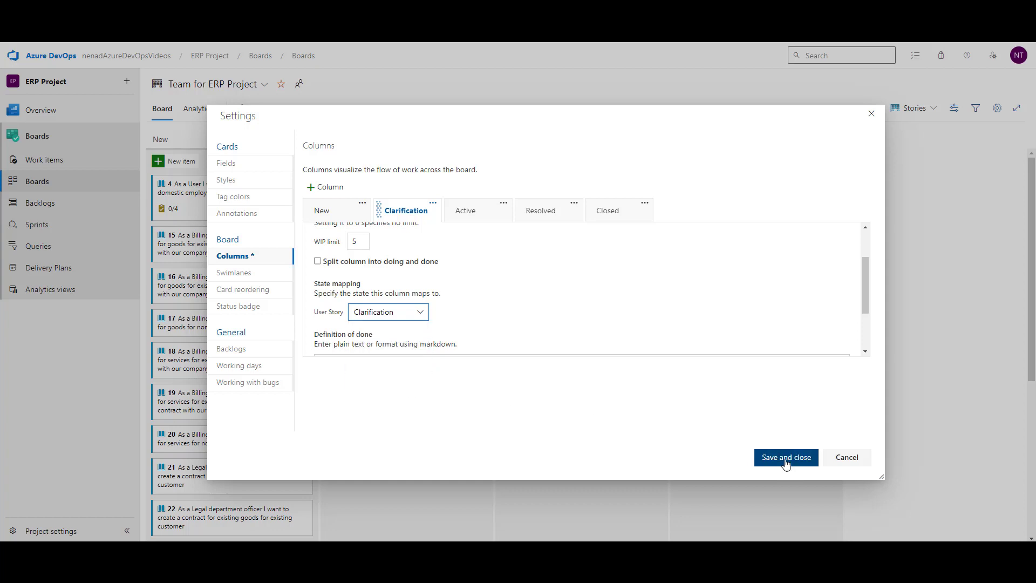
pyautogui.click(328, 189)
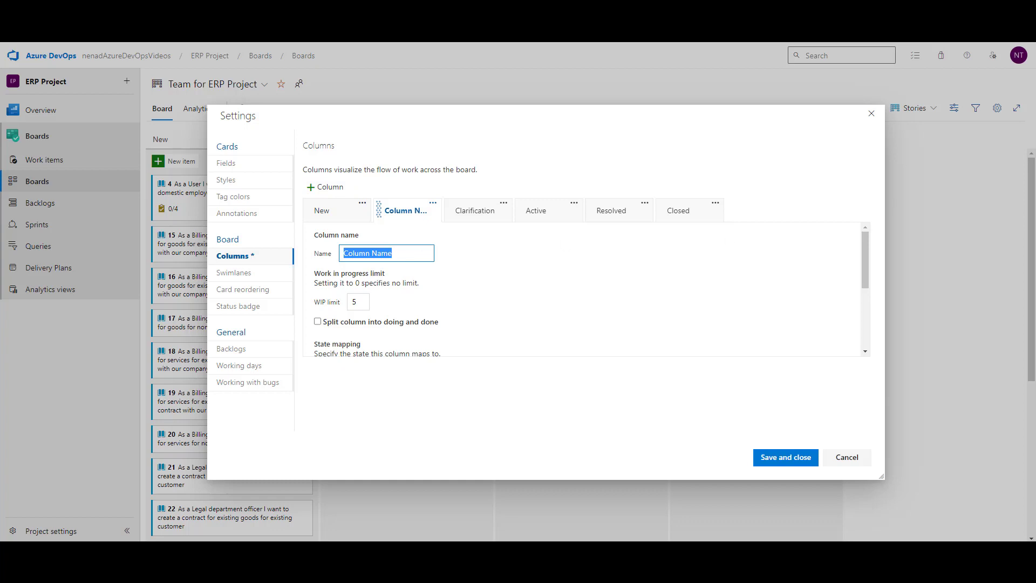
# Step: Name the new column Scoping and map it to the Scoping User Story state
pyautogui.write('Scoping')
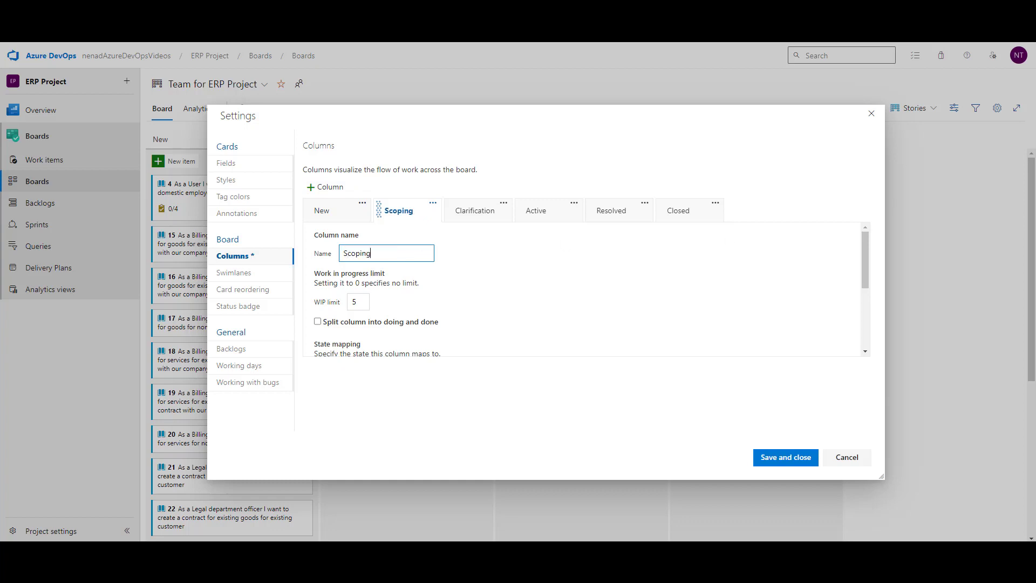
pyautogui.scroll(-2, 619, 298)
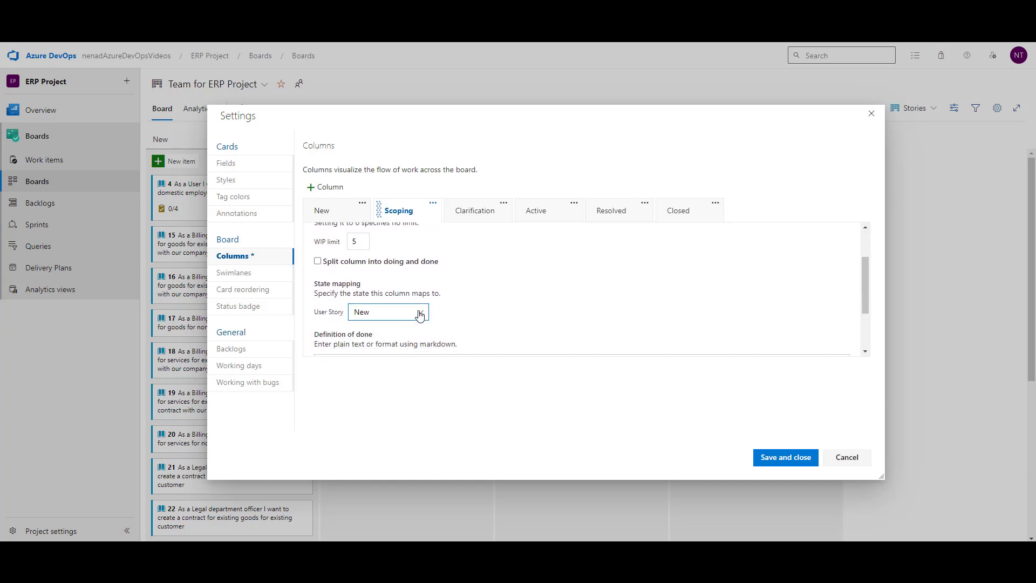
pyautogui.click(422, 313)
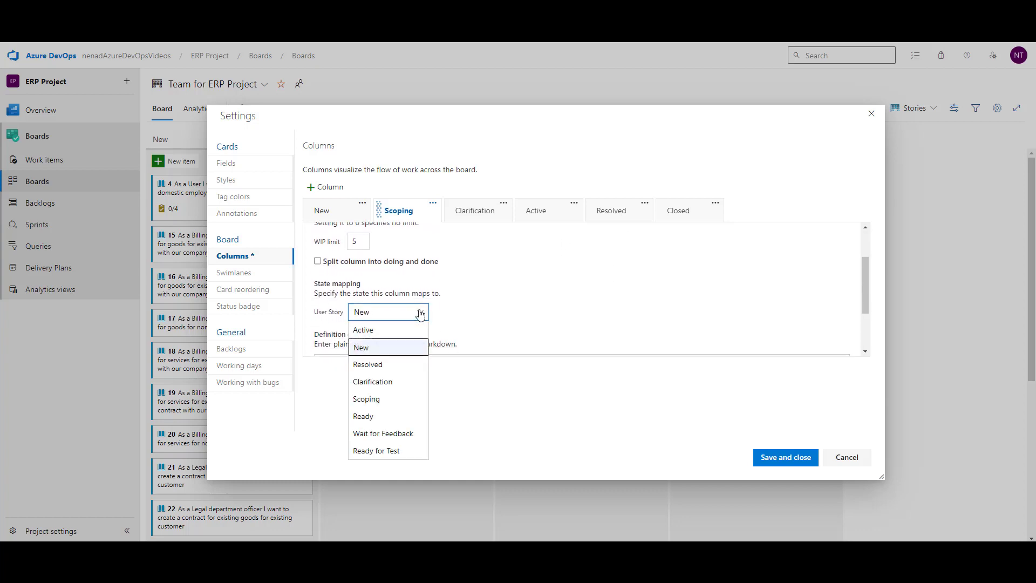
pyautogui.click(380, 402)
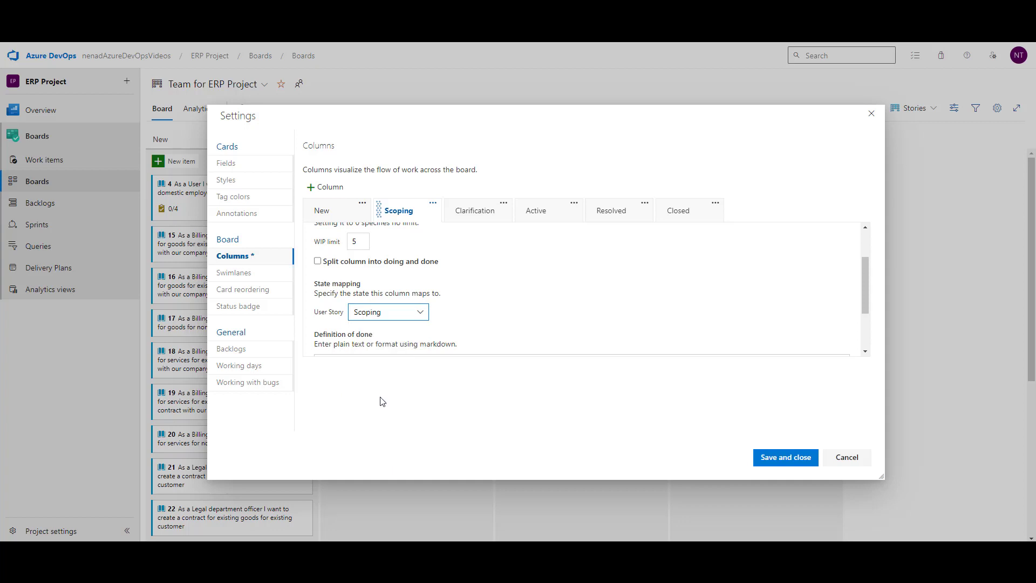
# Step: Add a Ready column, attempt a Ready state mapping, and add one more new column
pyautogui.click(336, 187)
pyautogui.write('R')
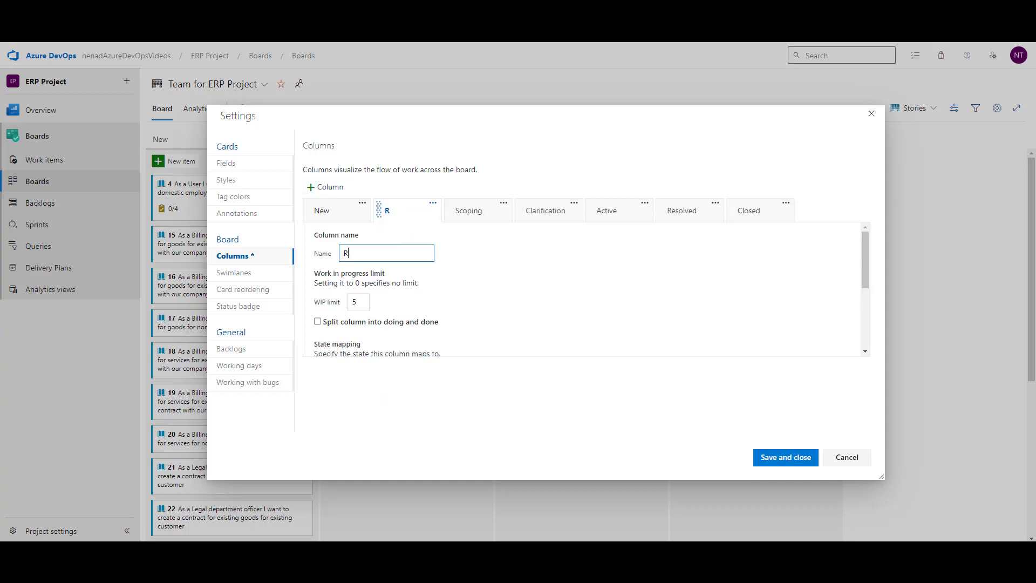
pyautogui.write('eady')
pyautogui.scroll(-1, 661, 278)
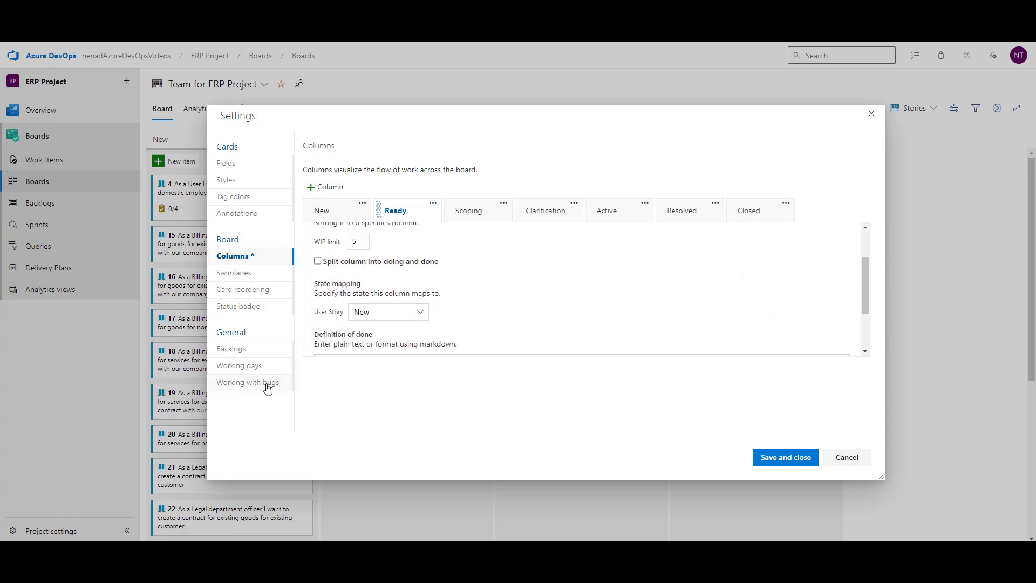
pyautogui.click(412, 312)
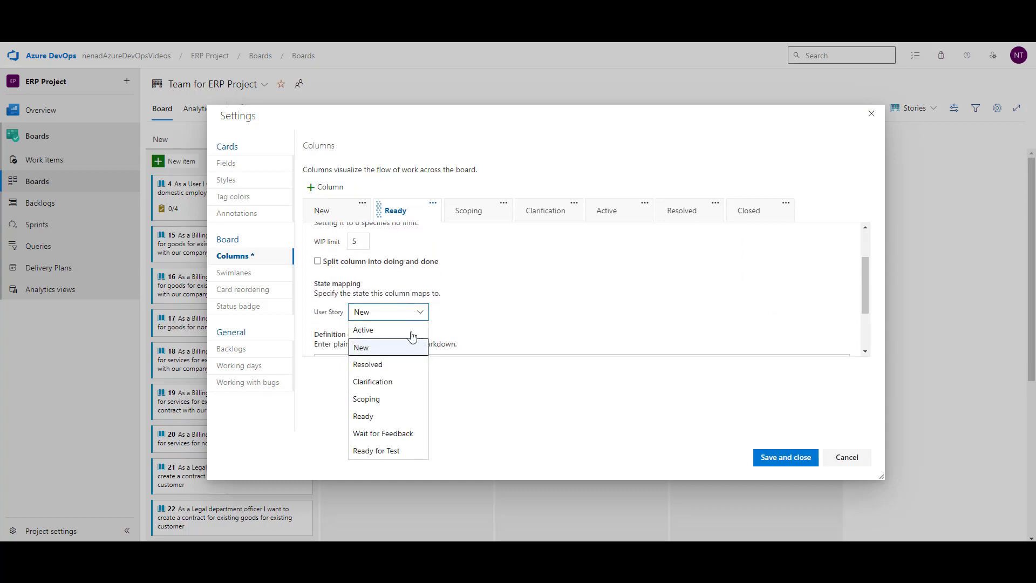
pyautogui.click(388, 417)
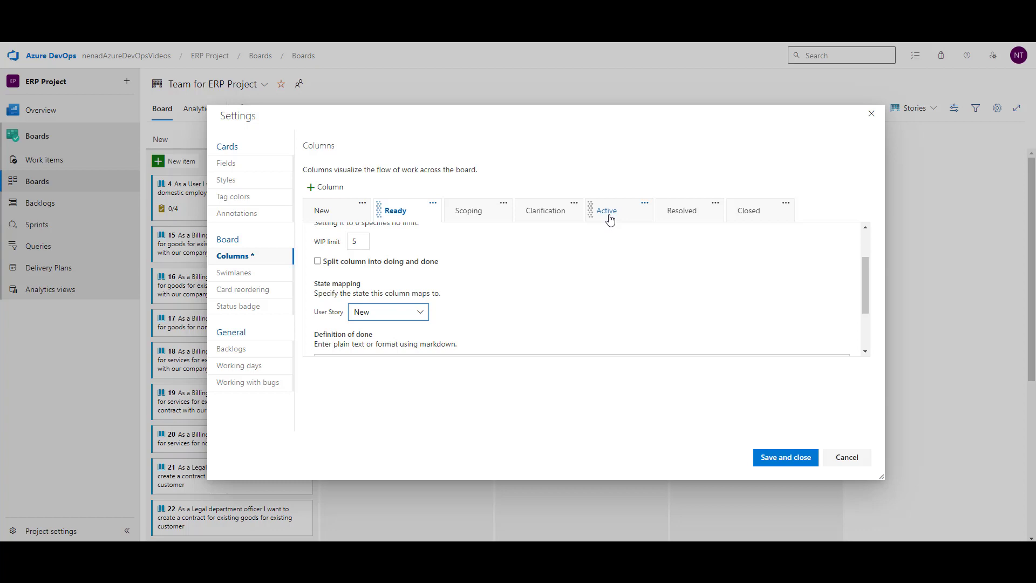
pyautogui.click(326, 188)
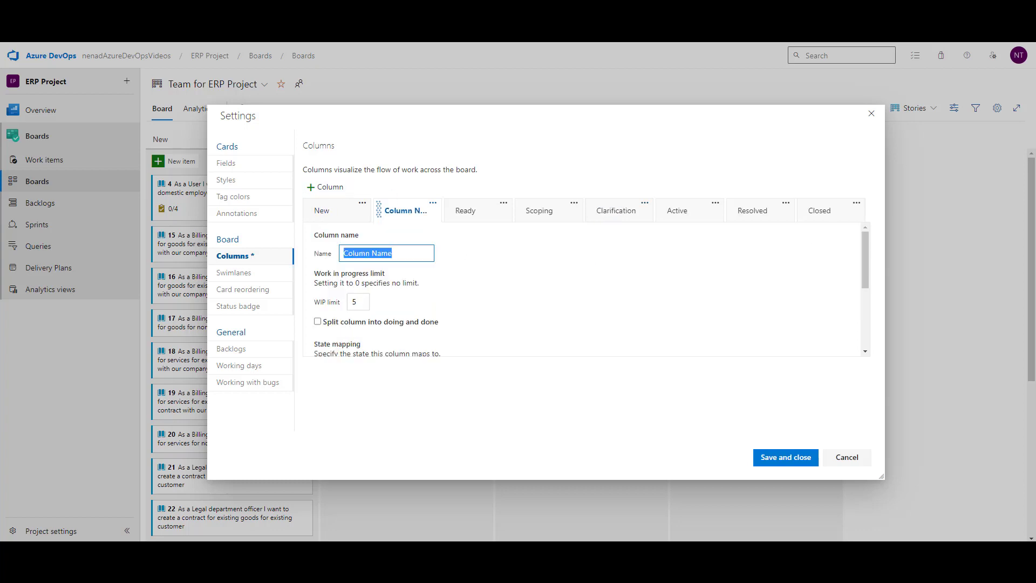
# Step: Name a column 'Wait for feedback', attempt its state mapping, then add another column
pyautogui.write('Wa')
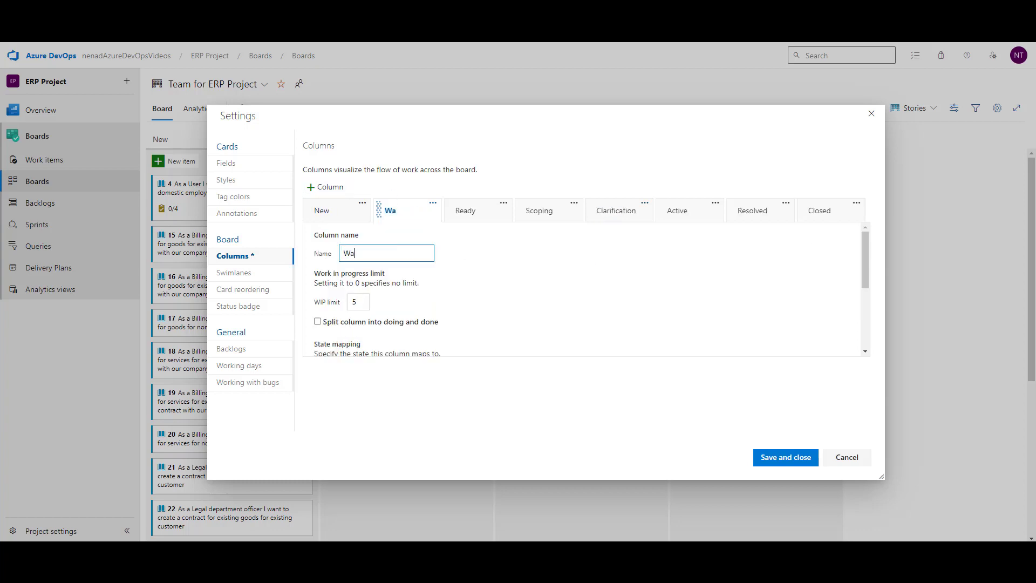
pyautogui.write('it for feedback')
pyautogui.scroll(-2, 542, 297)
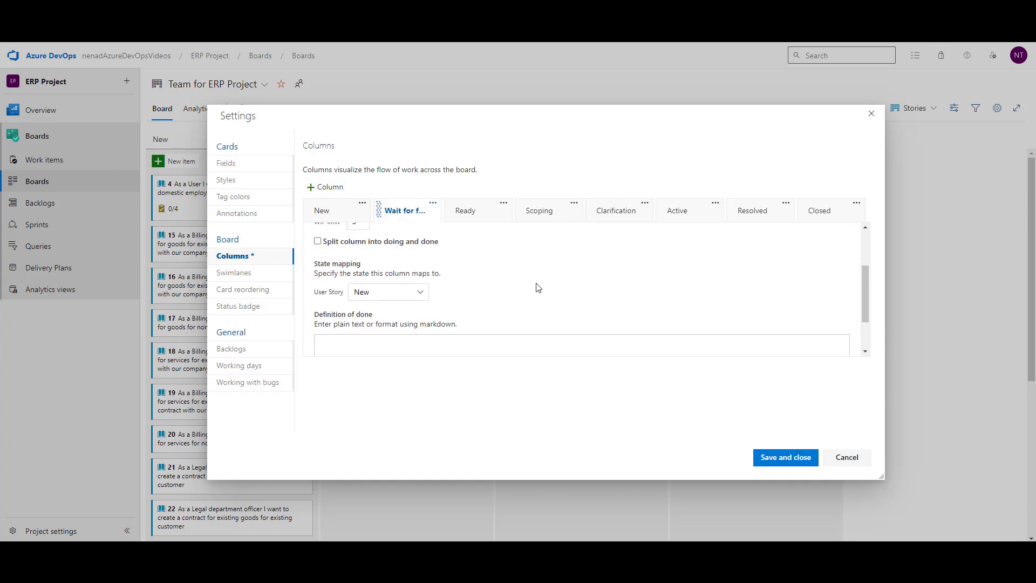
pyautogui.click(378, 296)
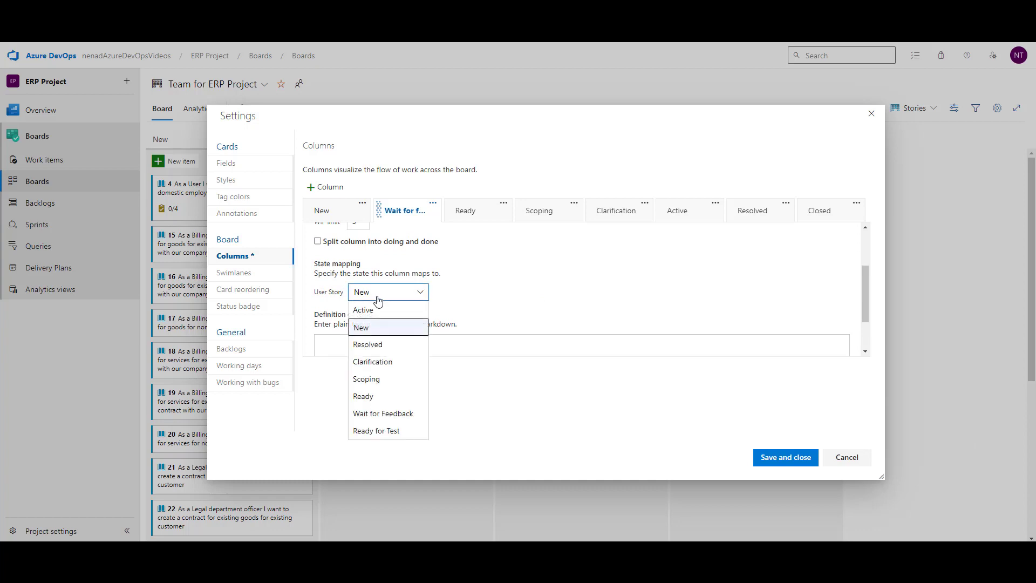
pyautogui.click(394, 415)
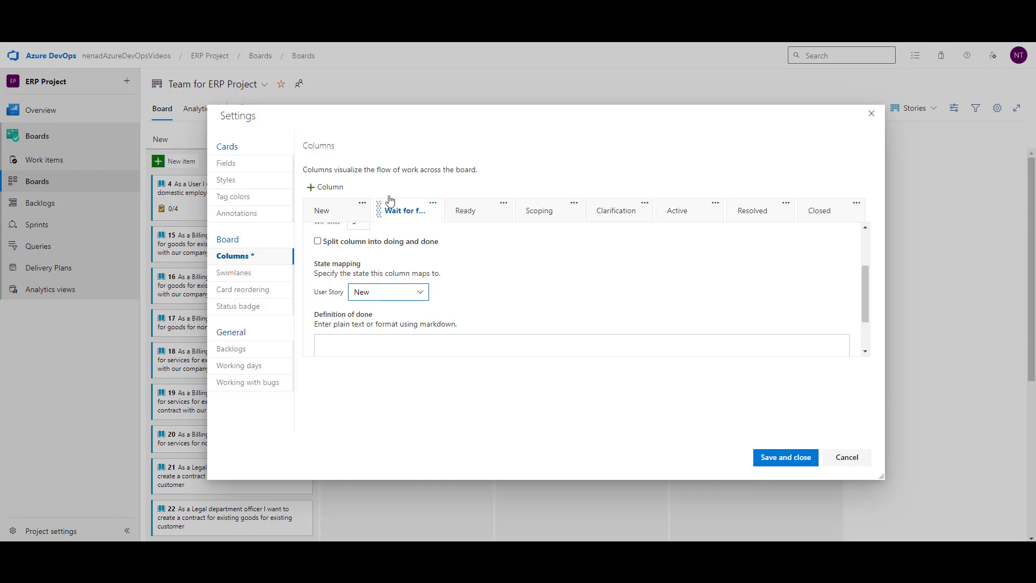
pyautogui.click(317, 188)
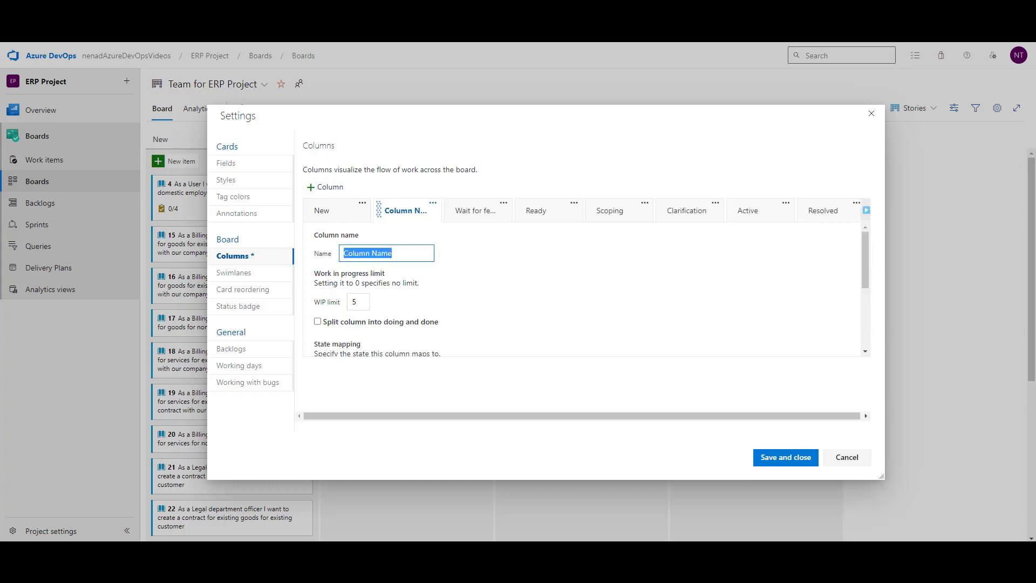
# Step: Name the new column 'Ready to test' and map it to the Ready for Test state
pyautogui.write('Red')
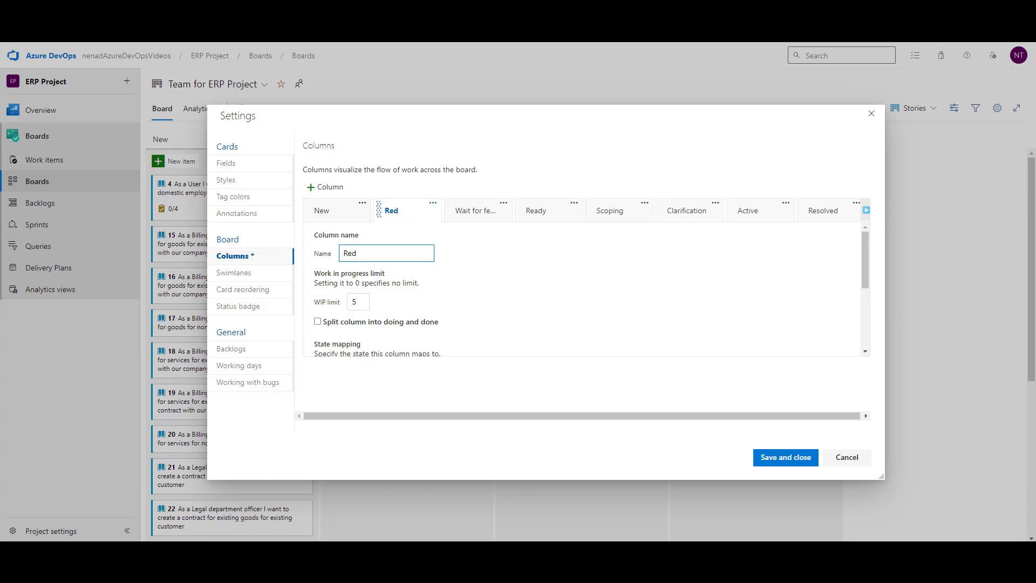
pyautogui.press('BackSpace')
pyautogui.write('ady ')
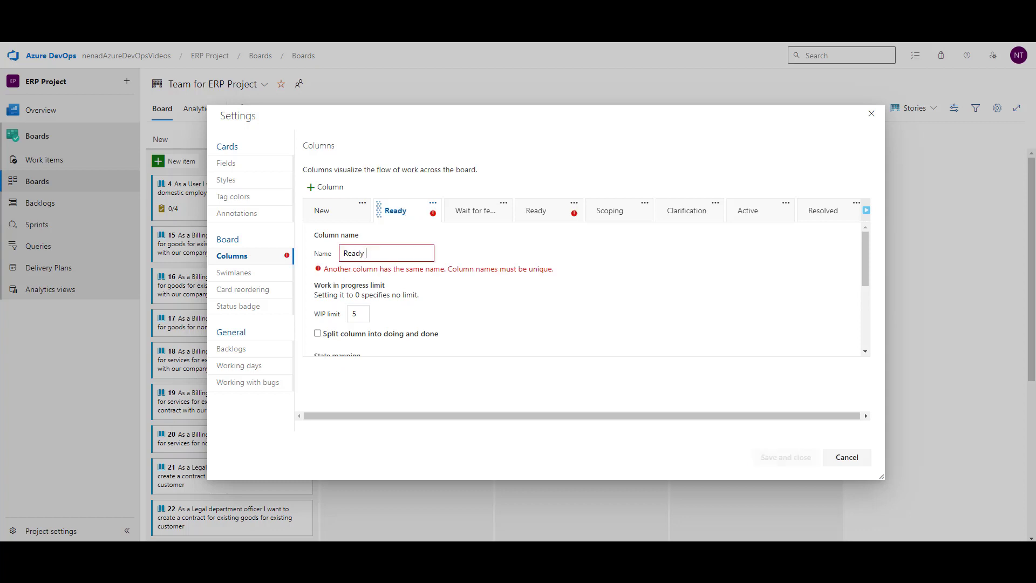
pyautogui.write('to test')
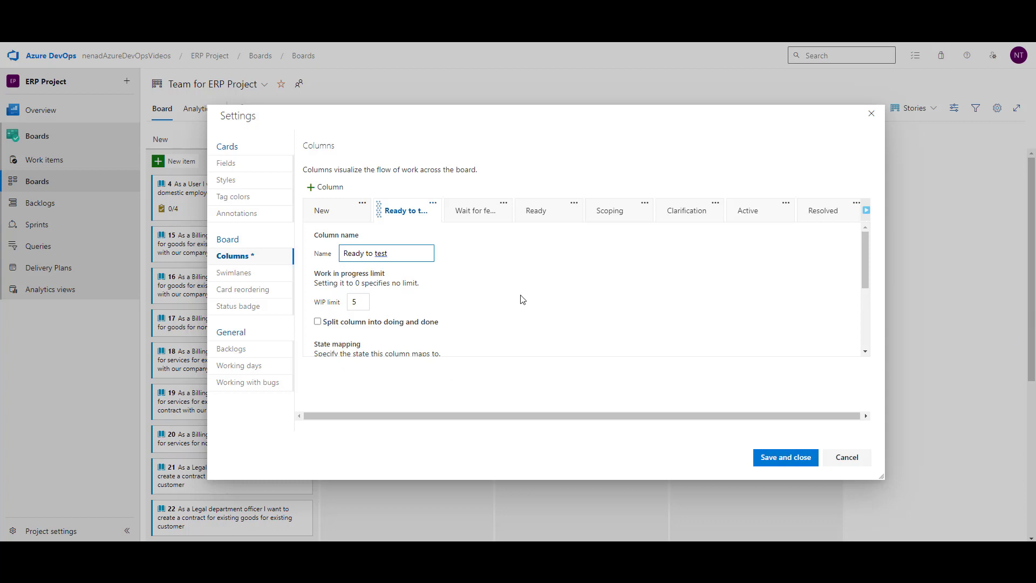
pyautogui.scroll(-3, 520, 294)
pyautogui.click(402, 234)
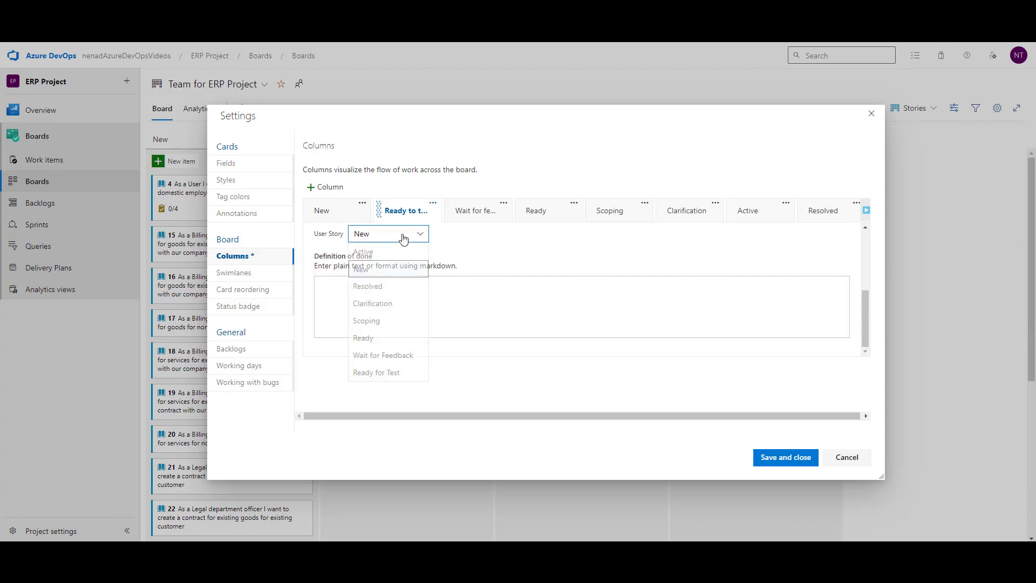
pyautogui.click(388, 376)
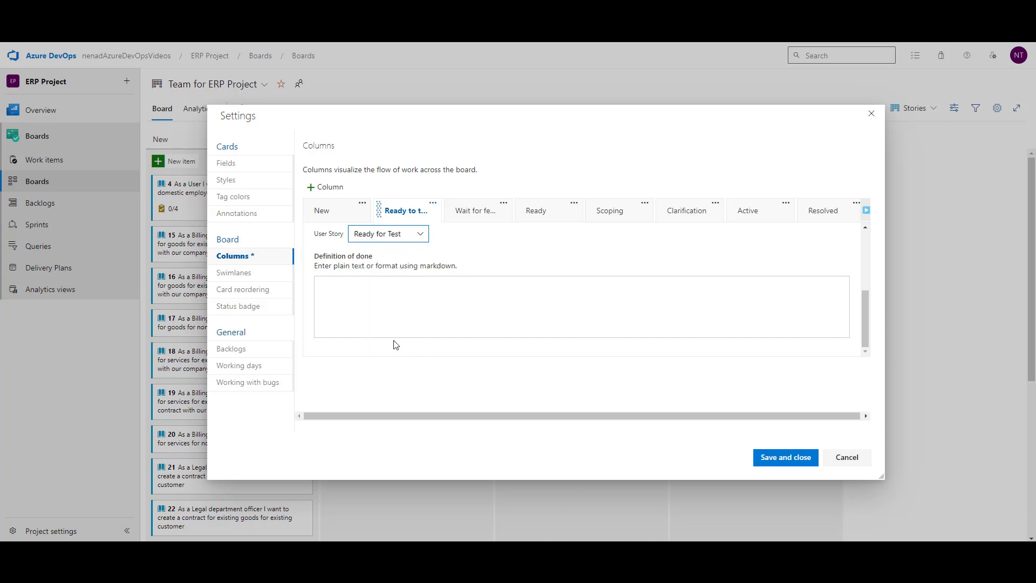
# Step: Confirm the column keeps Ready for Test and begin replacing 'to' in its name
pyautogui.click(407, 219)
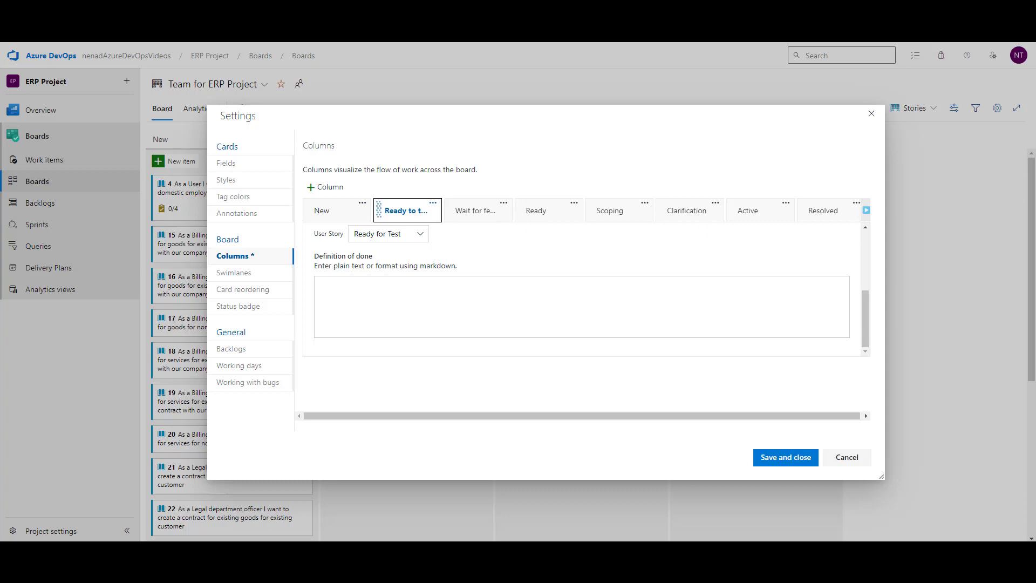
pyautogui.scroll(2, 539, 296)
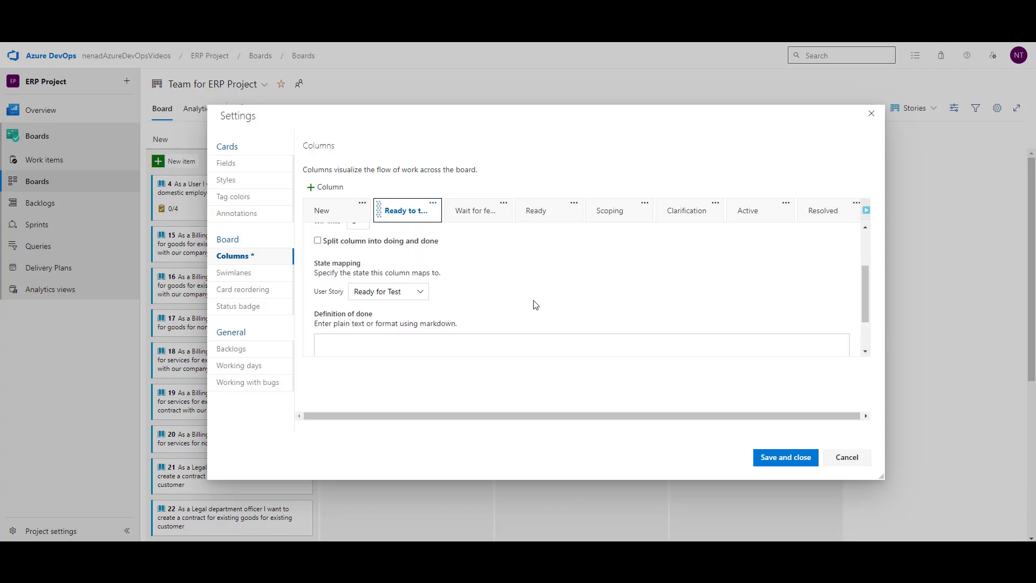
pyautogui.click(377, 298)
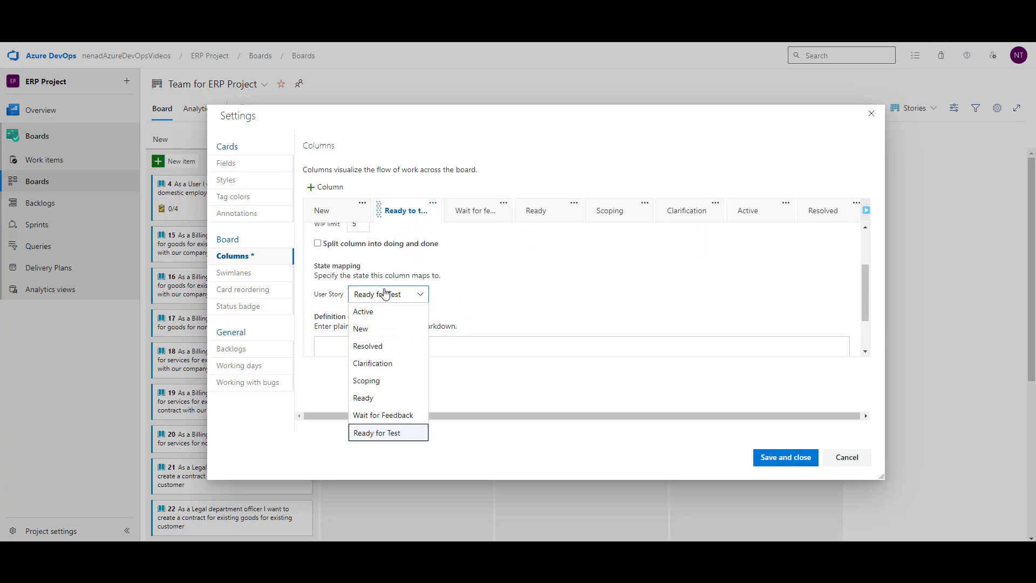
pyautogui.click(394, 434)
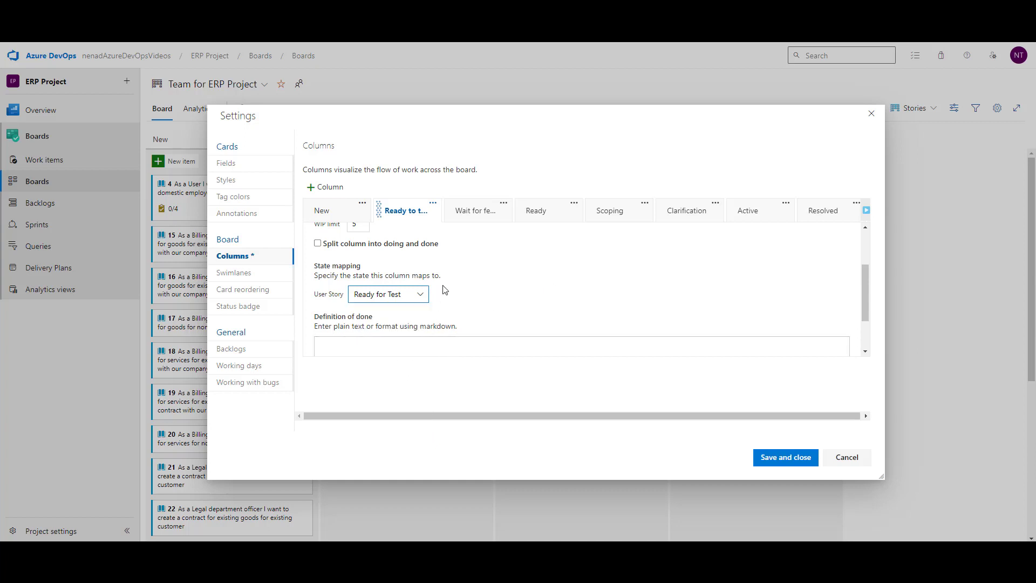
pyautogui.scroll(2, 423, 288)
pyautogui.scroll(1, 423, 286)
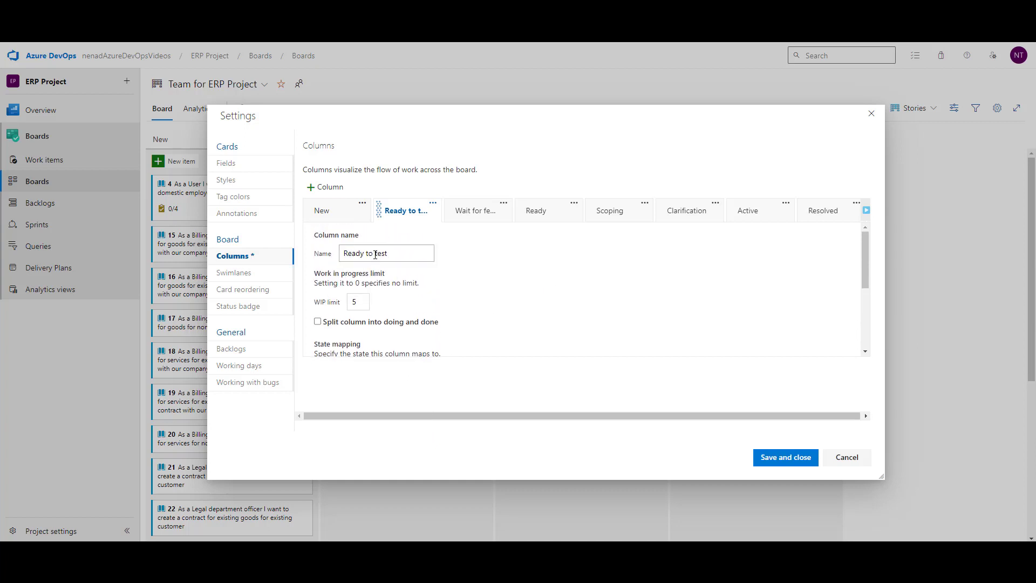
pyautogui.click(375, 253)
pyautogui.press('Delete')
pyautogui.press('Delete')
pyautogui.write('fot')
# Step: Check the transition matrix, then order the first columns New, Clarification, Scoping, Ready
pyautogui.moveTo(1035, 151); pyautogui.dragTo(653, 76)
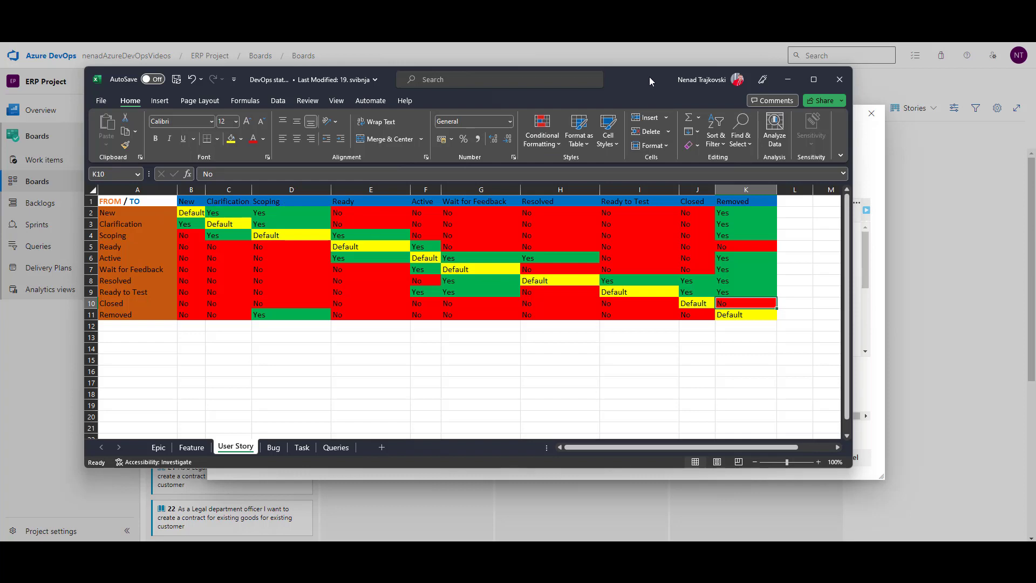
pyautogui.moveTo(649, 77); pyautogui.dragTo(1035, 81)
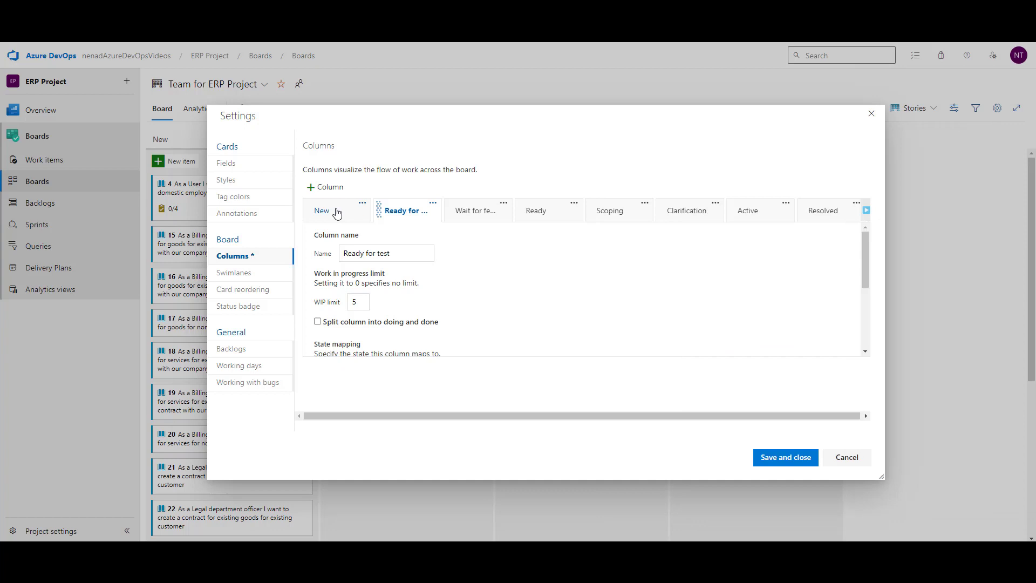
pyautogui.moveTo(626, 205); pyautogui.dragTo(414, 214)
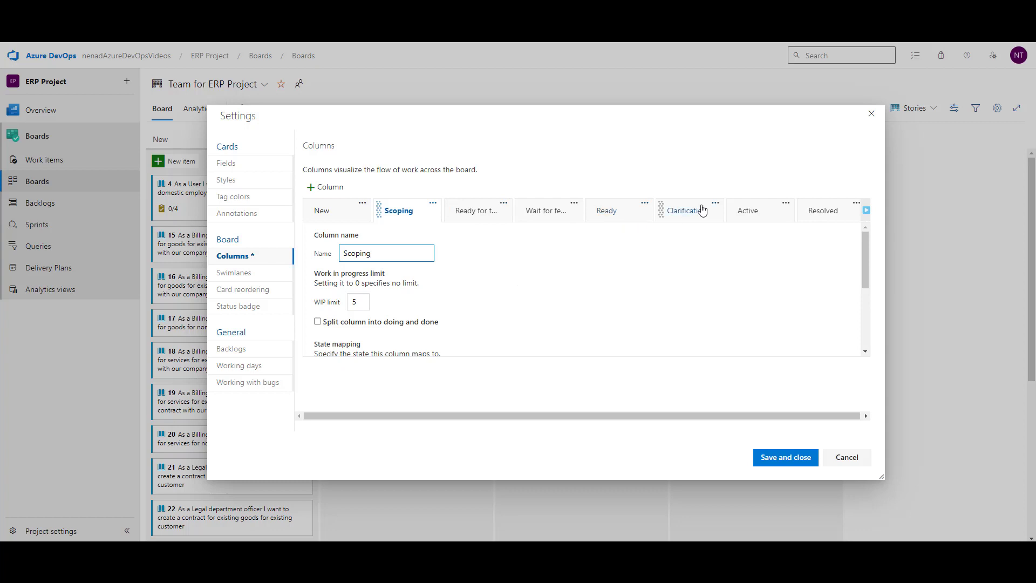
pyautogui.moveTo(702, 210); pyautogui.dragTo(403, 215)
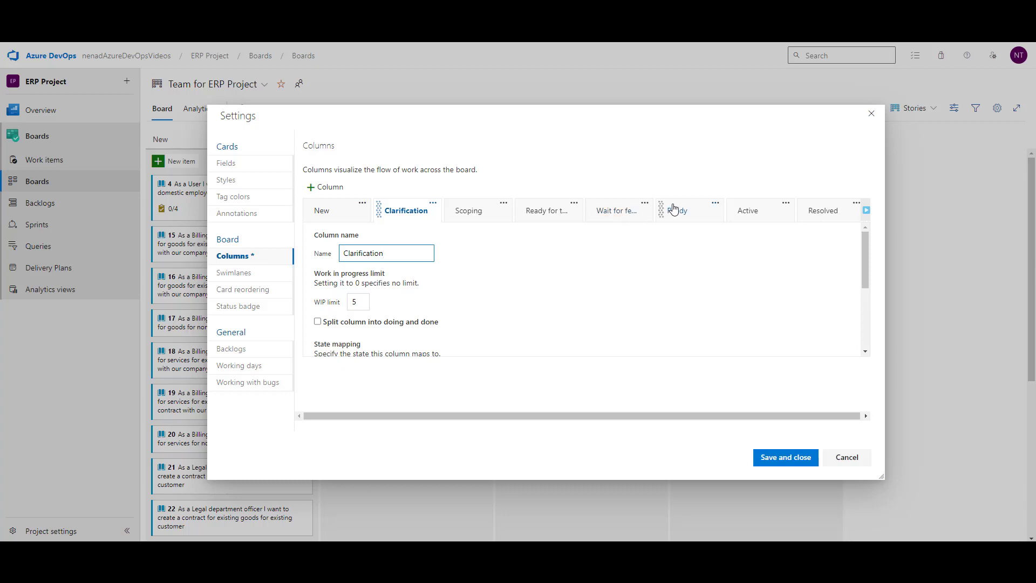
pyautogui.moveTo(654, 206); pyautogui.dragTo(463, 221)
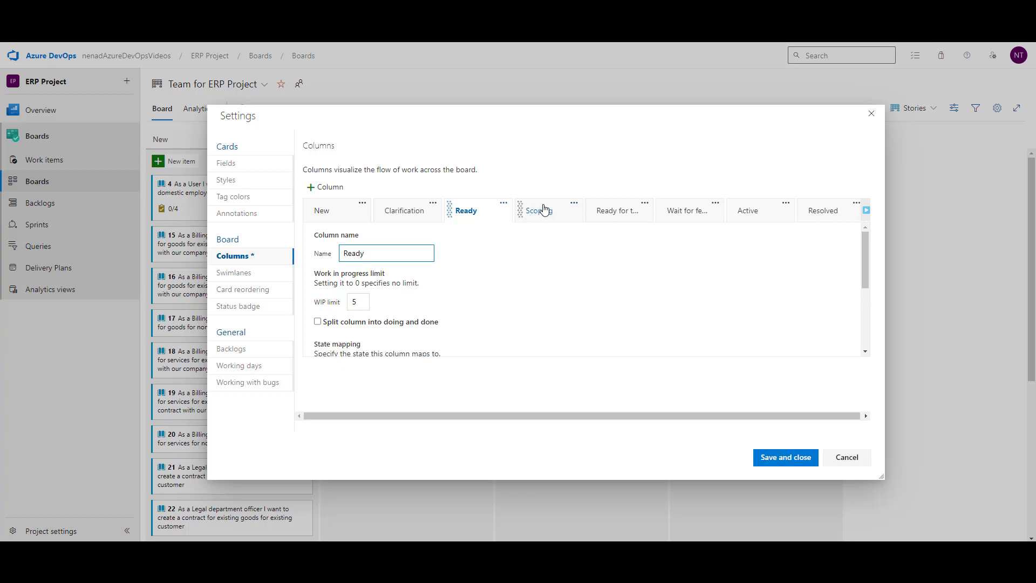
pyautogui.moveTo(544, 210); pyautogui.dragTo(465, 212)
# Step: Place Active, Wait for feedback and Resolved after Ready, review all columns, and save
pyautogui.moveTo(759, 205); pyautogui.dragTo(624, 212)
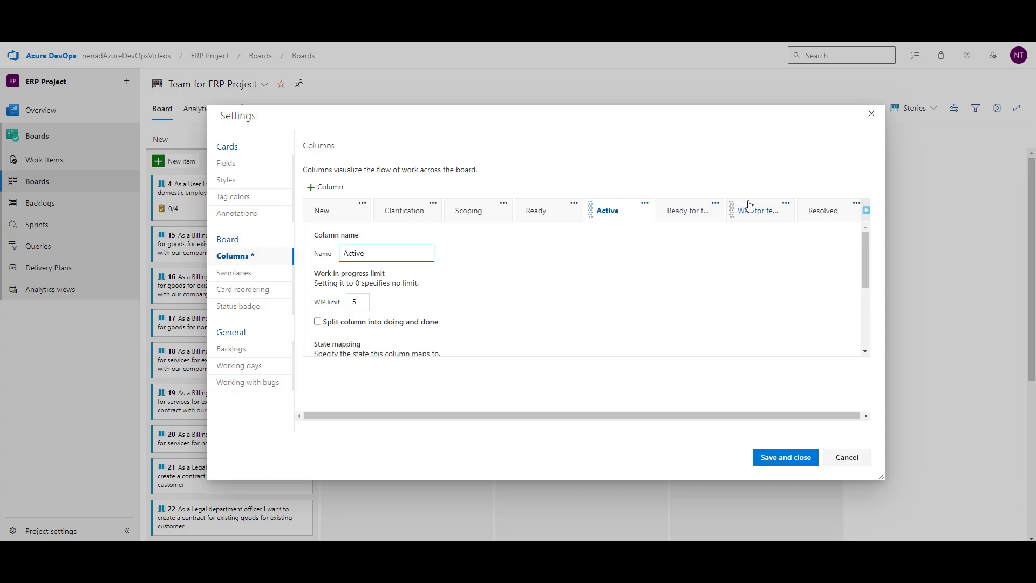
pyautogui.moveTo(744, 204); pyautogui.dragTo(681, 208)
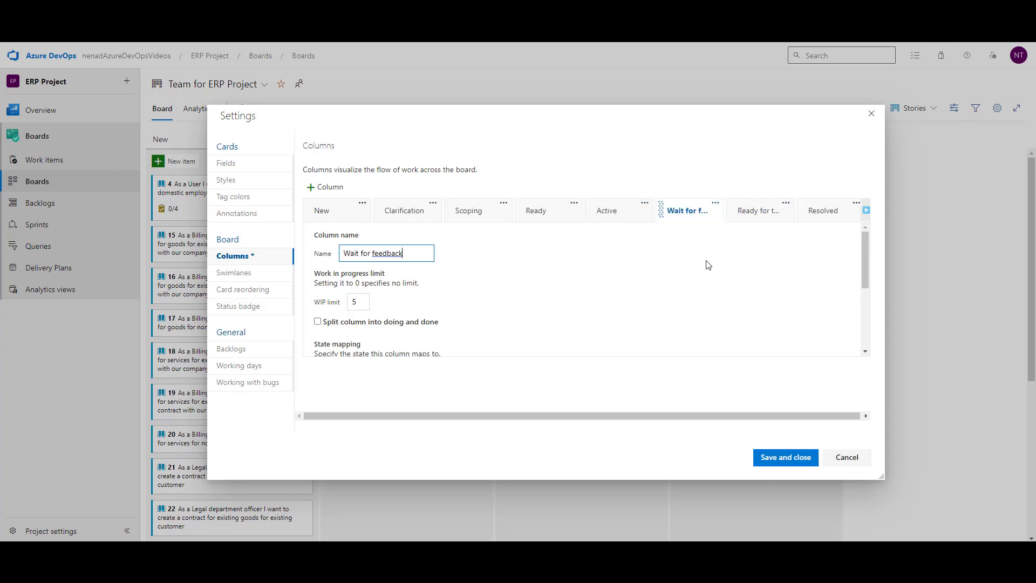
pyautogui.moveTo(811, 204); pyautogui.dragTo(749, 212)
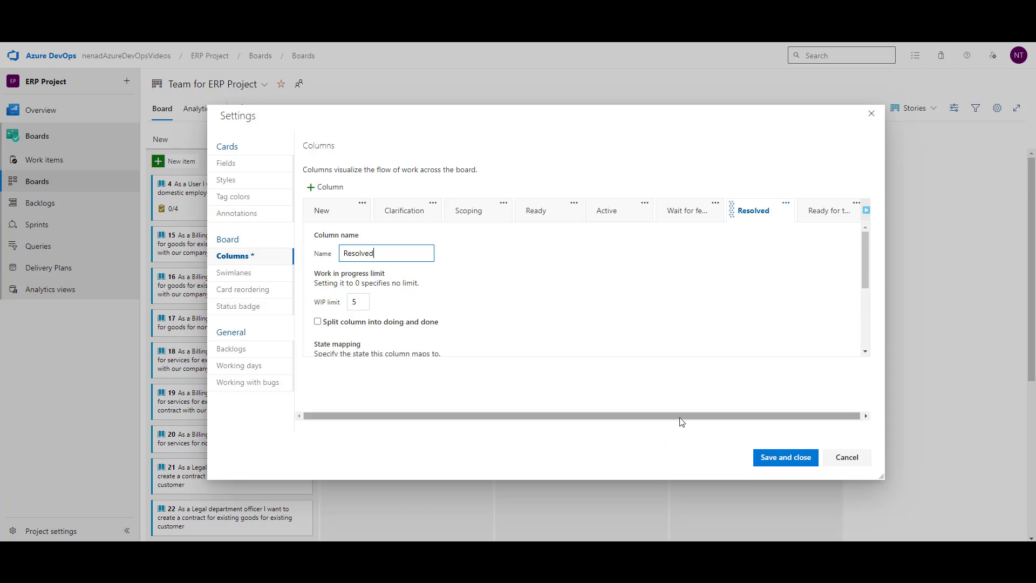
pyautogui.moveTo(680, 419); pyautogui.dragTo(724, 411)
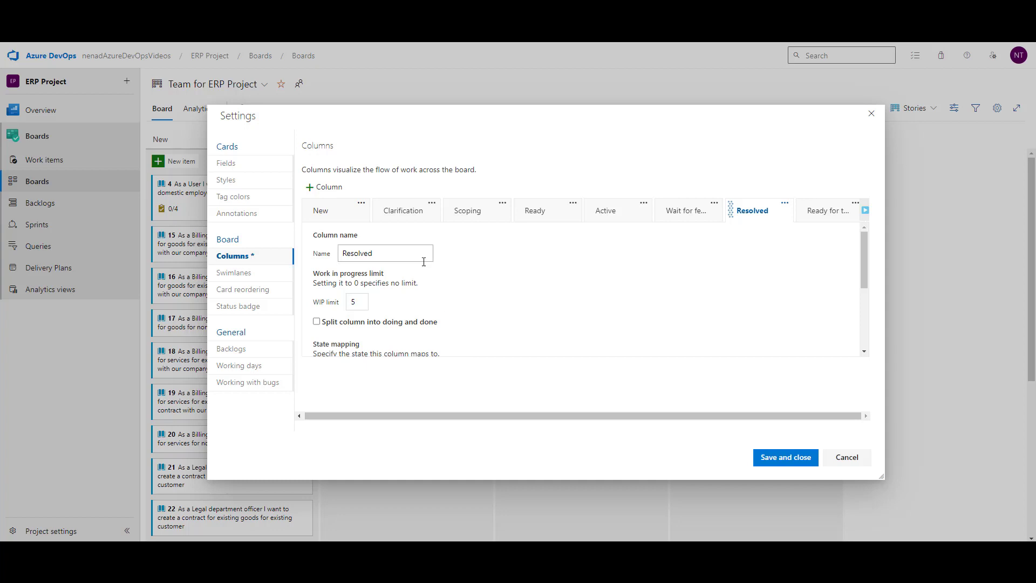
pyautogui.click(863, 211)
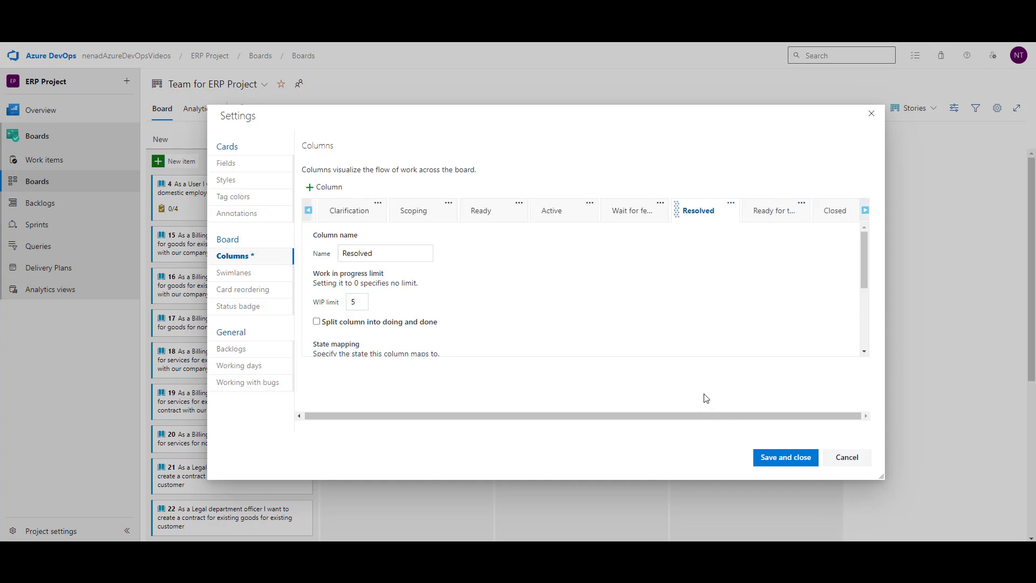
pyautogui.click(308, 210)
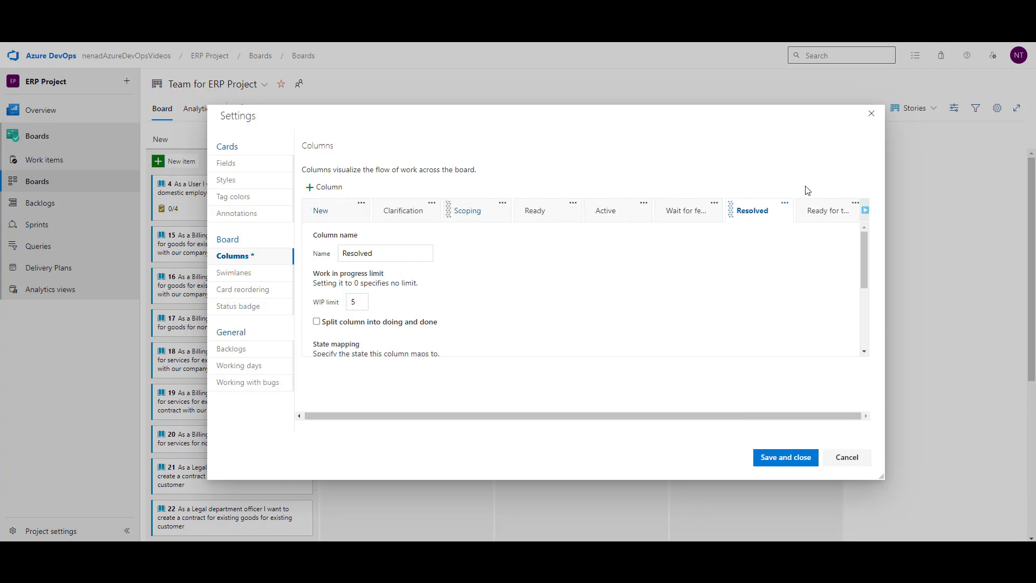
pyautogui.click(865, 211)
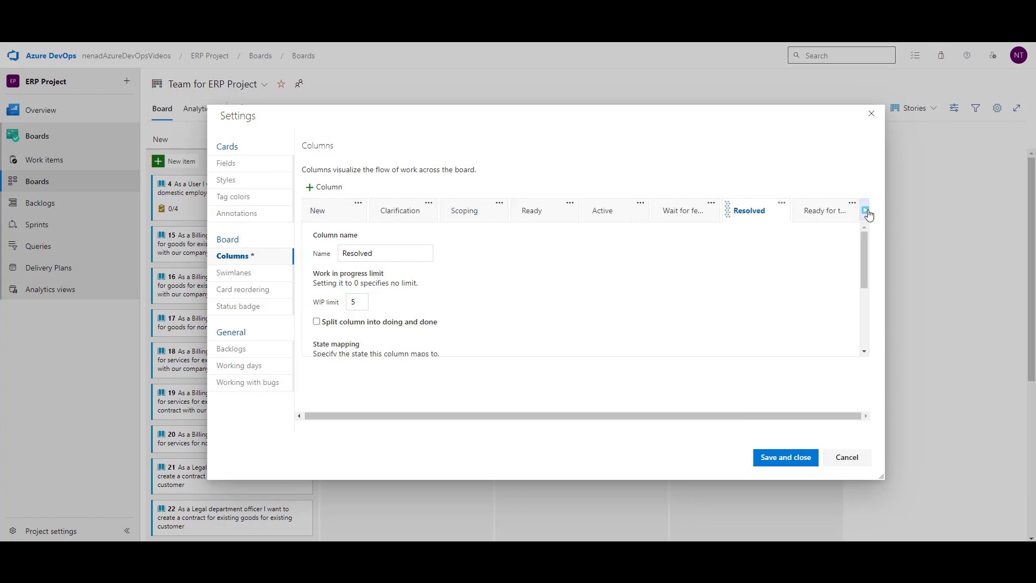
pyautogui.click(801, 458)
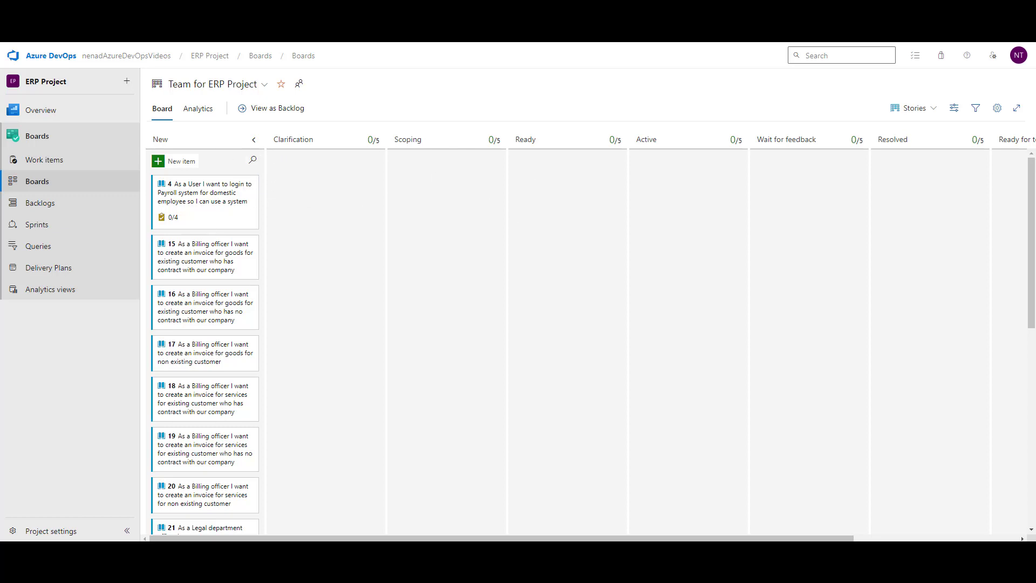
pyautogui.moveTo(1035, 75); pyautogui.dragTo(419, 209)
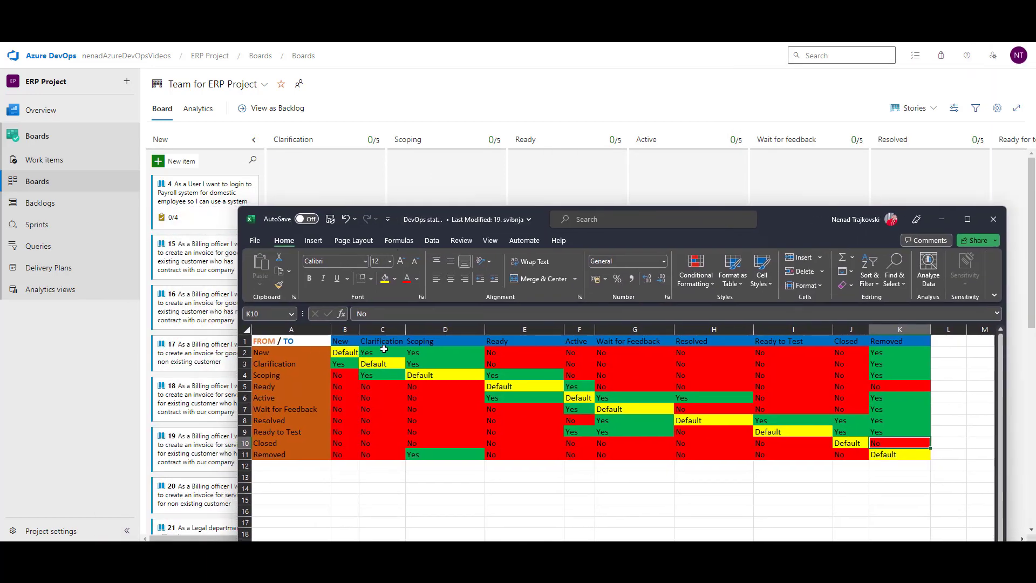
pyautogui.click(316, 177)
pyautogui.moveTo(245, 185); pyautogui.dragTo(348, 181)
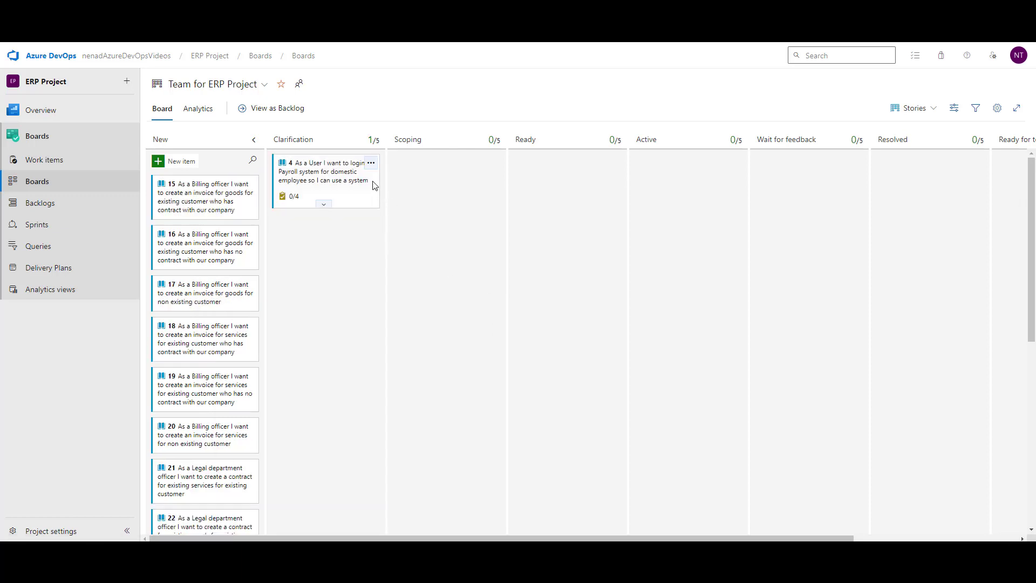
pyautogui.moveTo(347, 163); pyautogui.dragTo(212, 165)
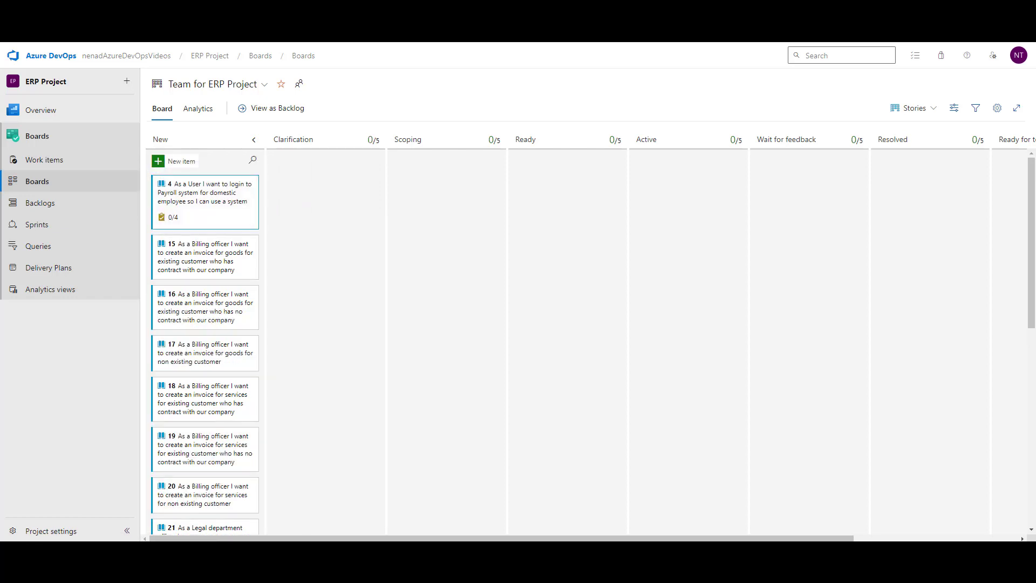
pyautogui.click(318, 488)
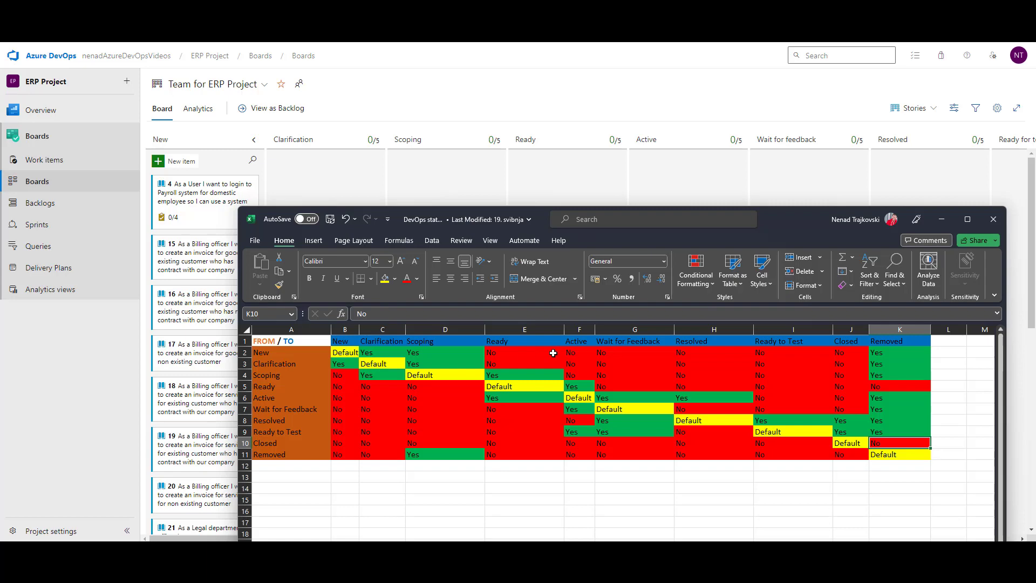
pyautogui.click(942, 220)
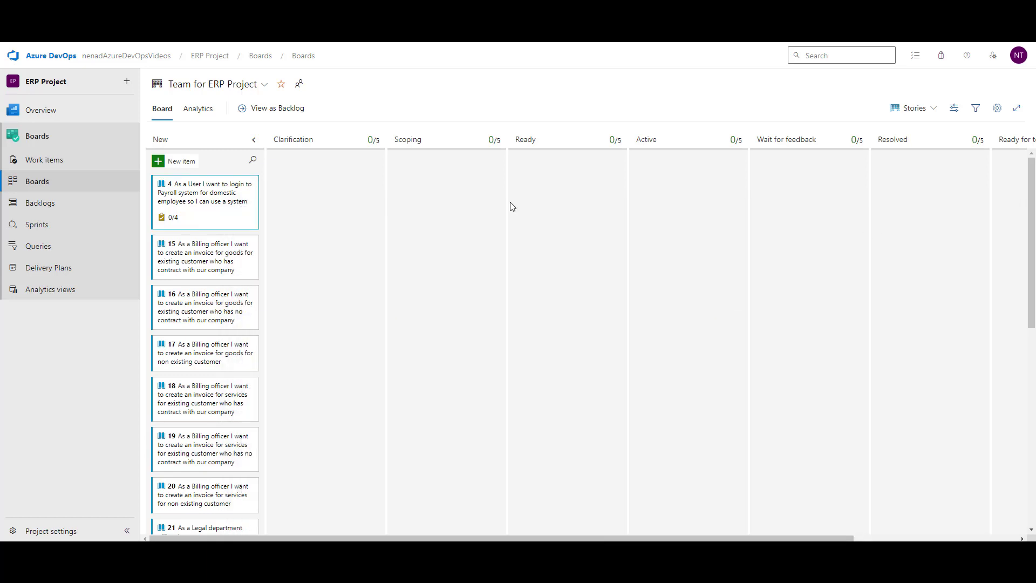
pyautogui.moveTo(231, 182); pyautogui.dragTo(589, 196)
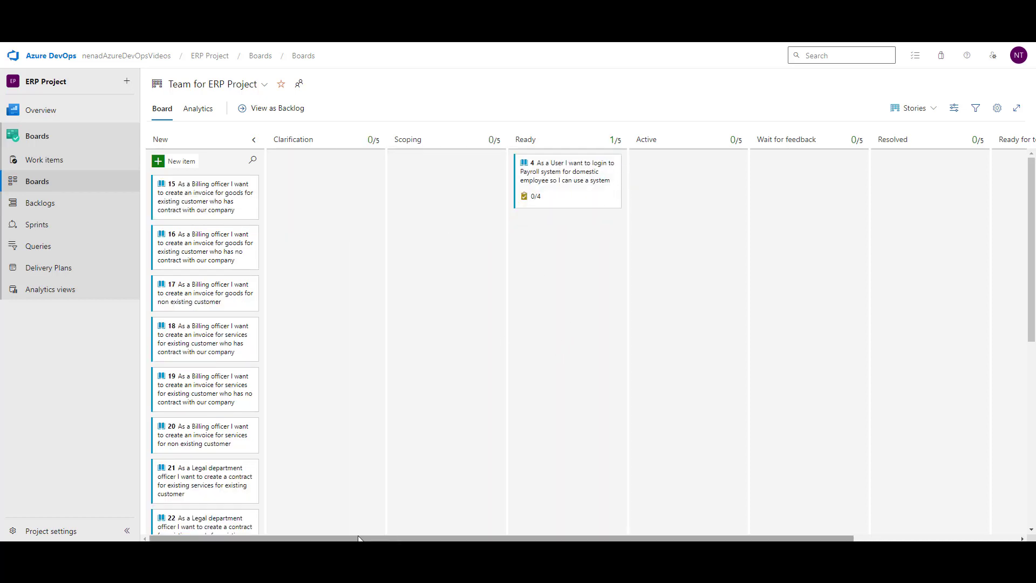
pyautogui.moveTo(257, 554)
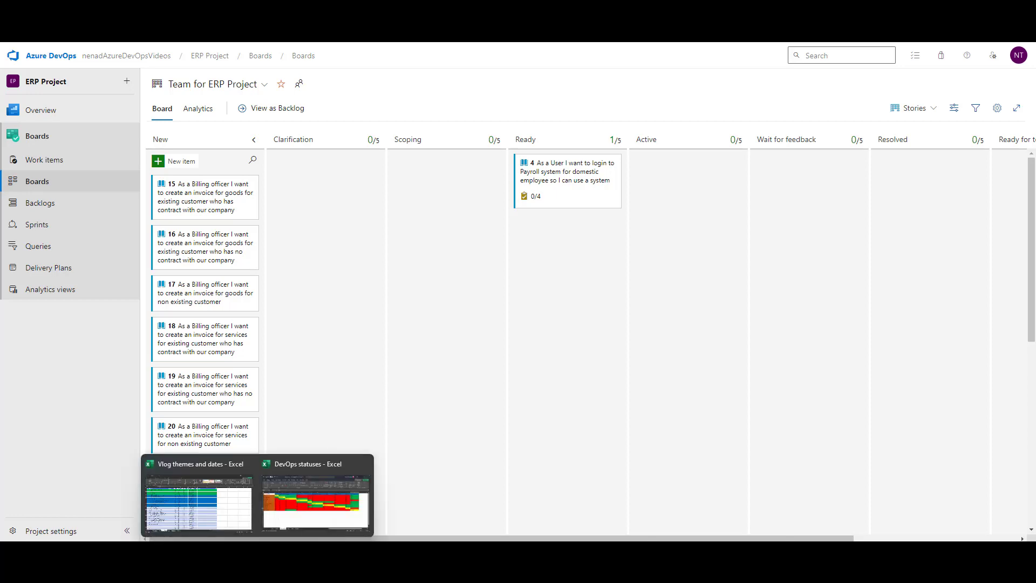
pyautogui.click(309, 501)
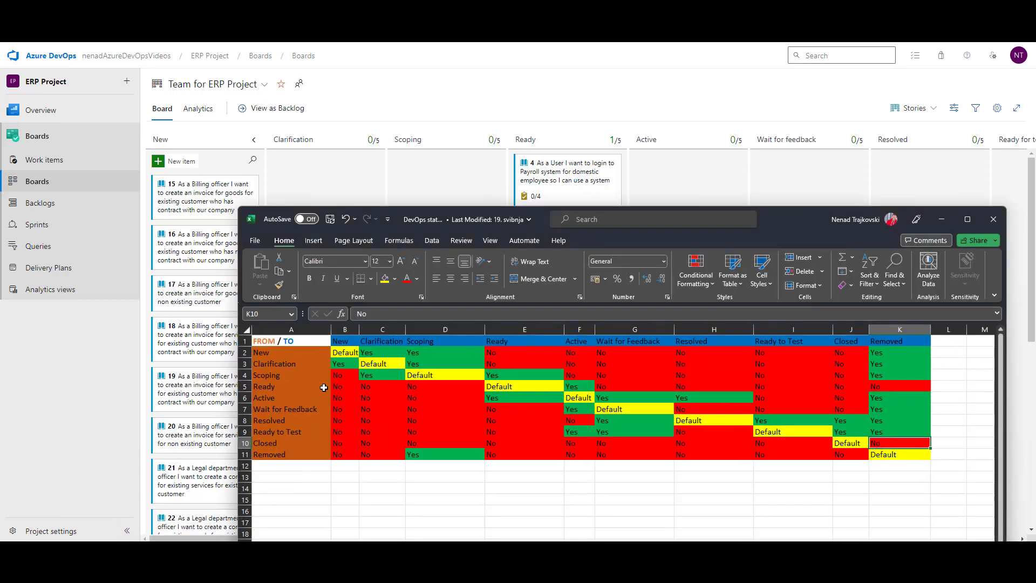
pyautogui.click(520, 350)
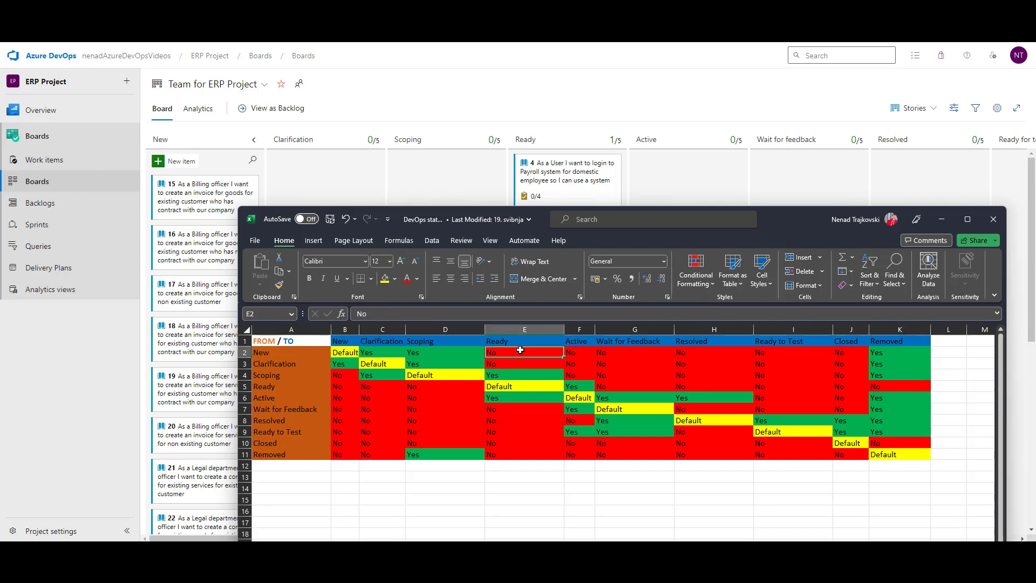
pyautogui.click(943, 222)
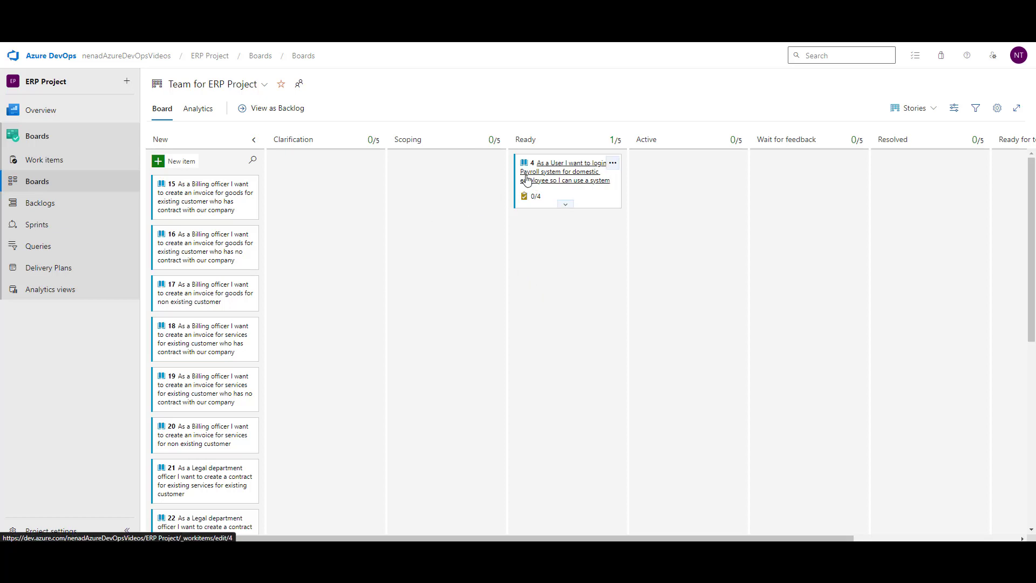
pyautogui.moveTo(562, 159); pyautogui.dragTo(192, 173)
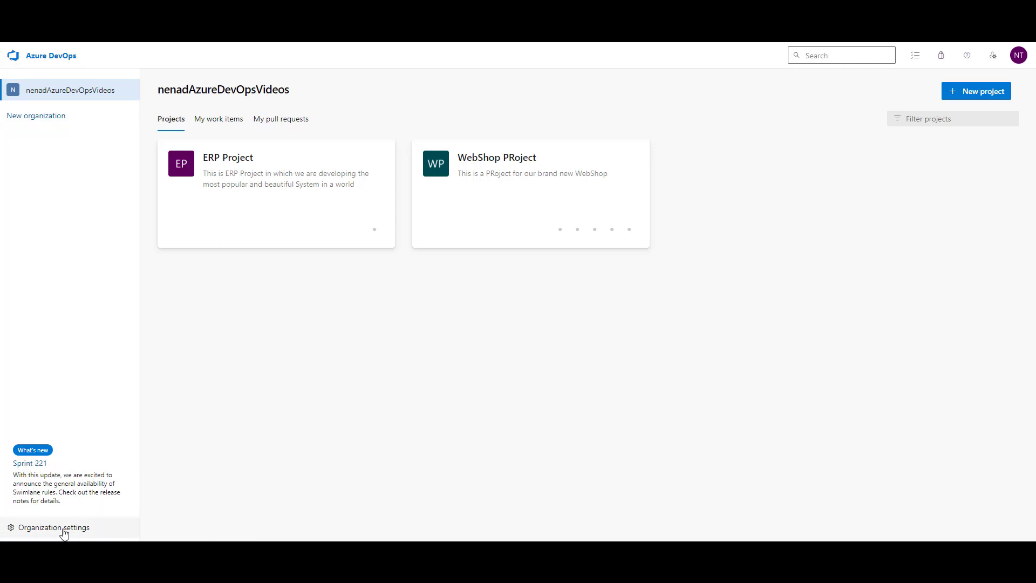
# Step: Open the custom Agile process's User Story rules and inspect the restriction rule for New
pyautogui.click(95, 530)
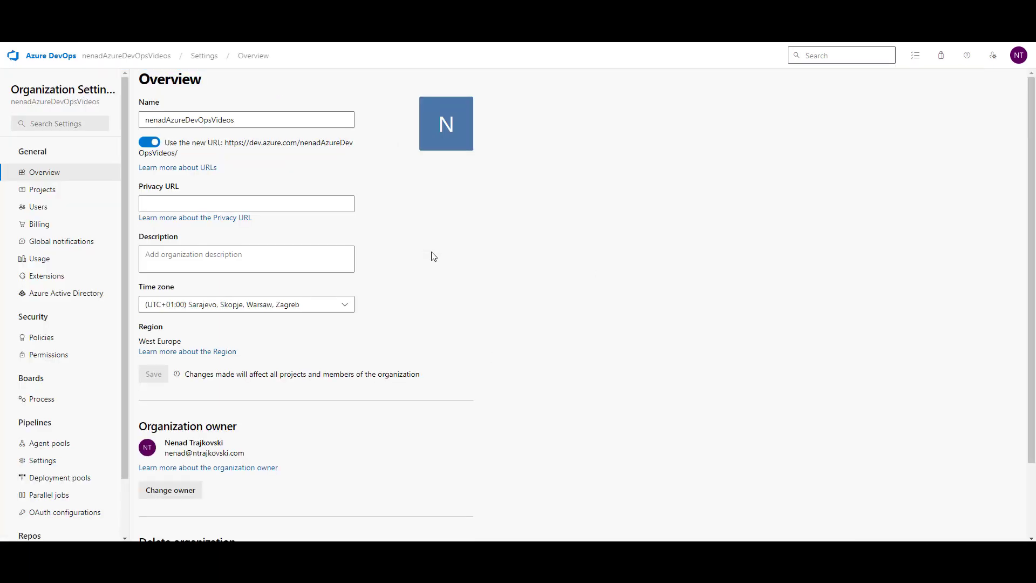
pyautogui.click(41, 400)
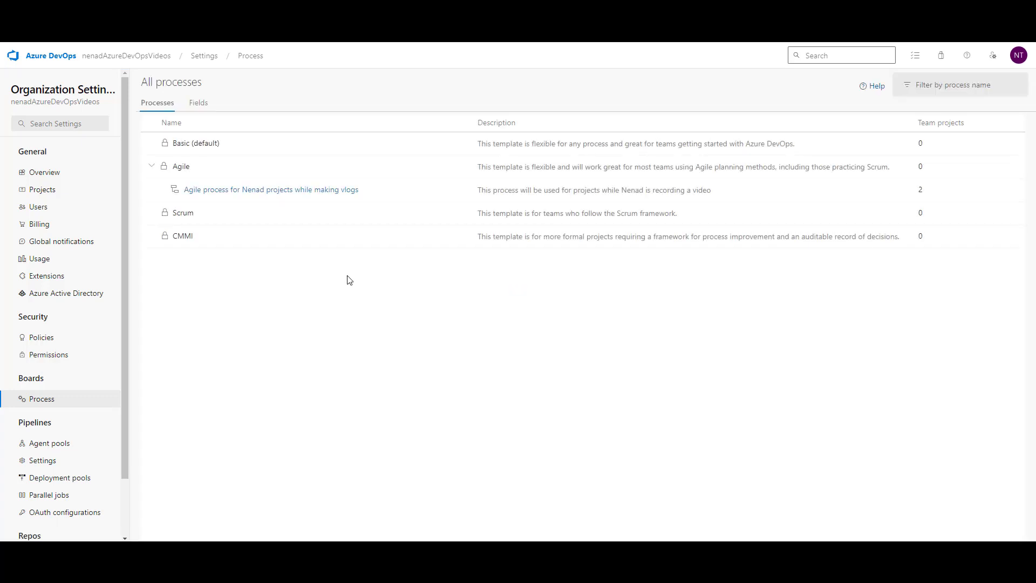
pyautogui.click(302, 191)
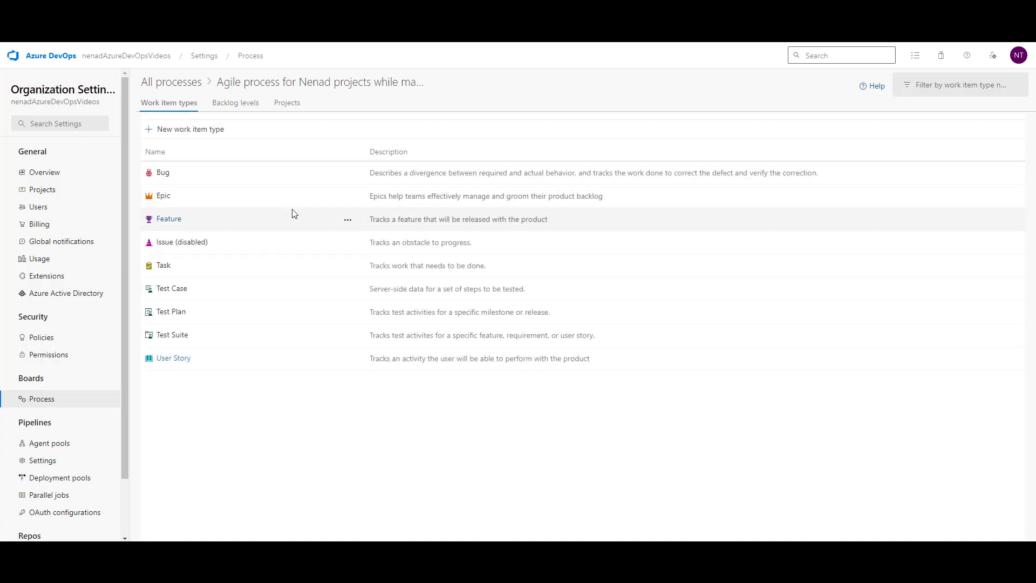
pyautogui.click(179, 360)
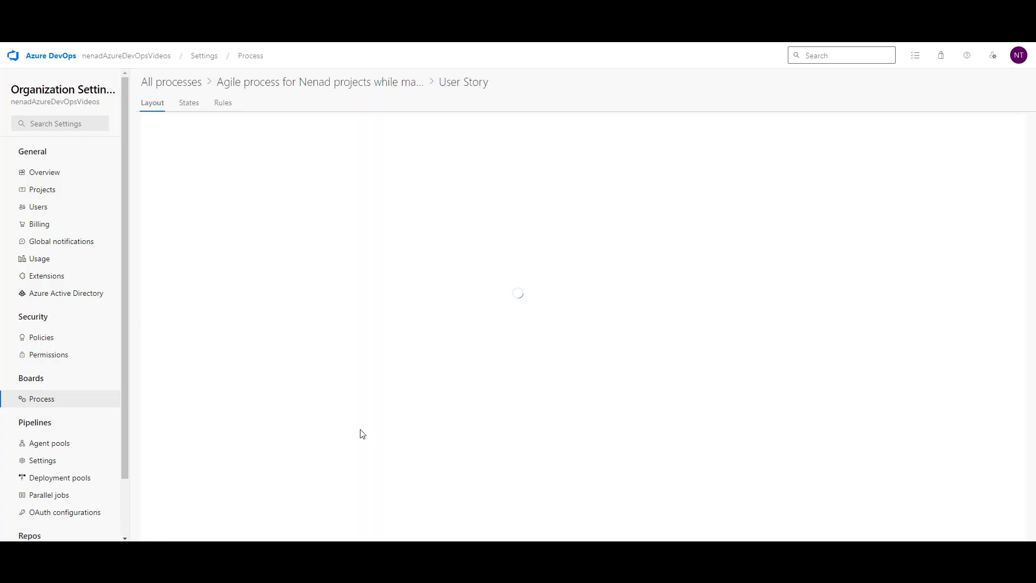
pyautogui.click(229, 108)
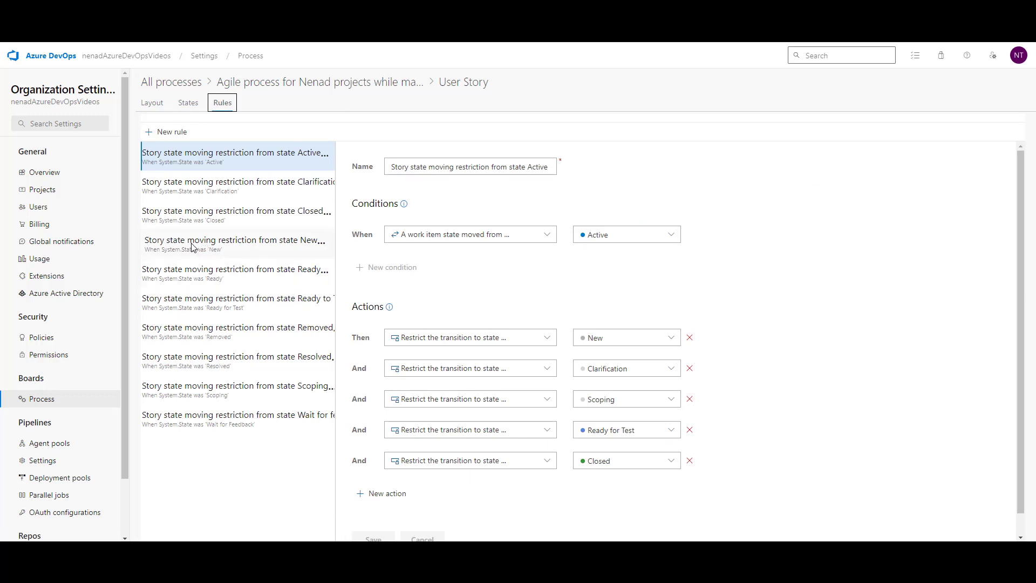
pyautogui.click(263, 247)
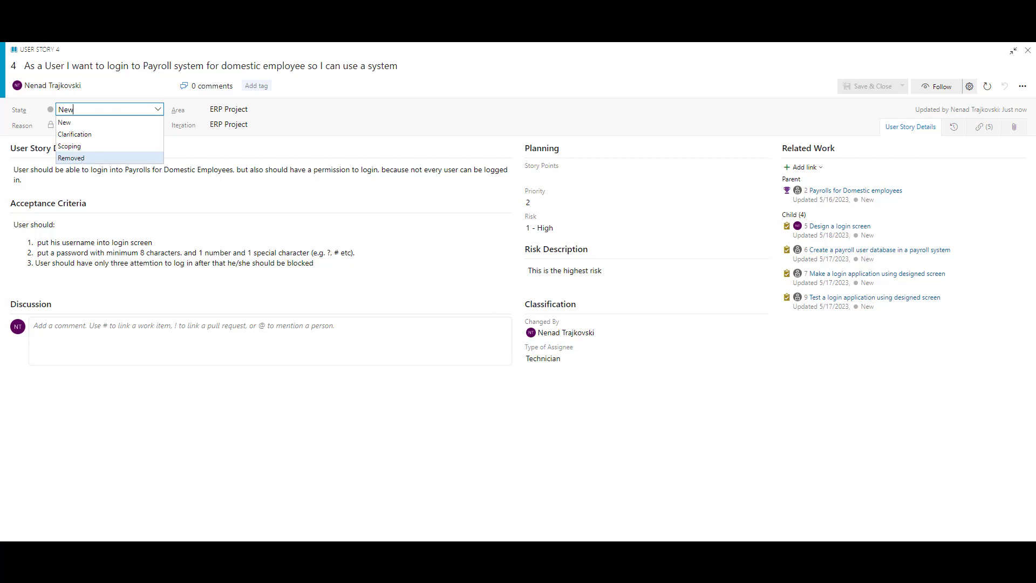
# Step: Compare the transition matrix against the states story 4 is allowed to move to
pyautogui.click(322, 502)
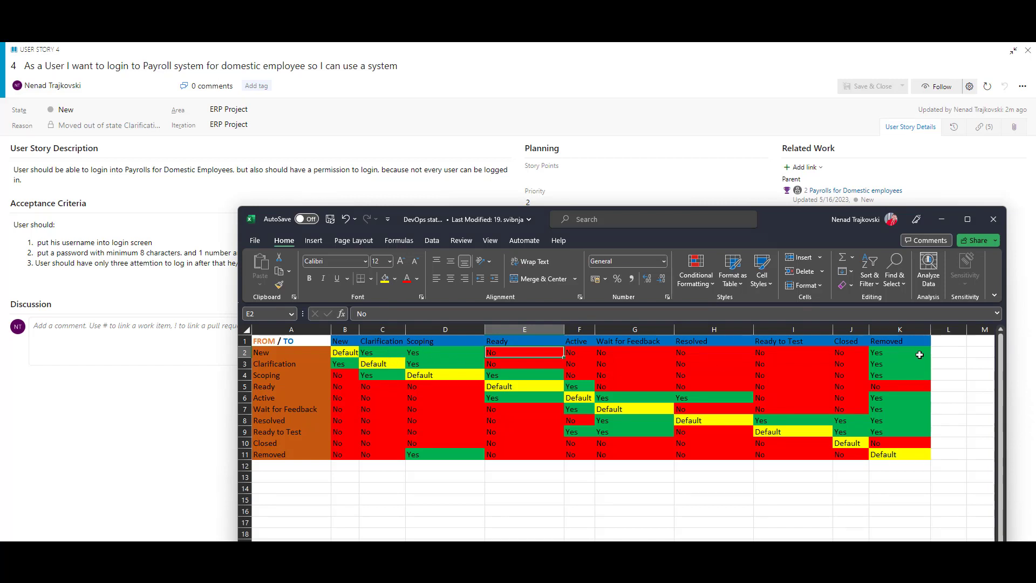
pyautogui.click(159, 116)
pyautogui.click(158, 111)
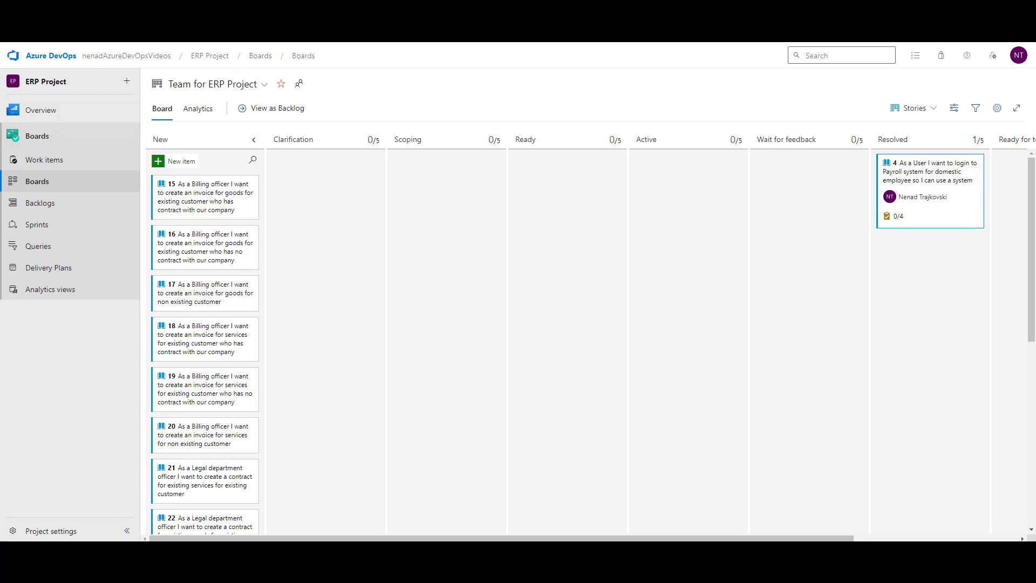
# Step: Check story 15's allowed states and drag story 4 from Resolved toward New
pyautogui.click(191, 195)
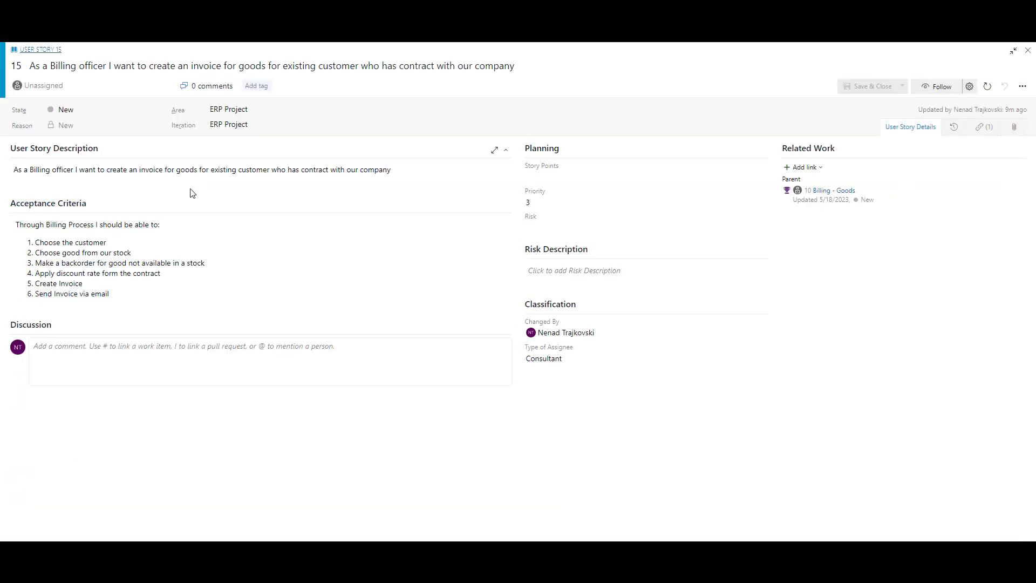
pyautogui.click(159, 108)
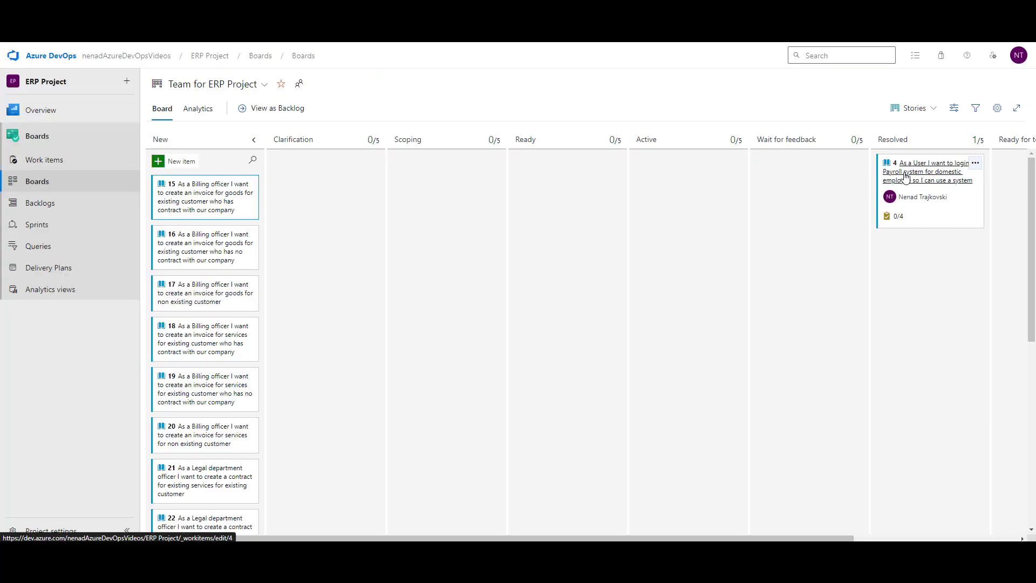
pyautogui.moveTo(928, 175); pyautogui.dragTo(685, 194)
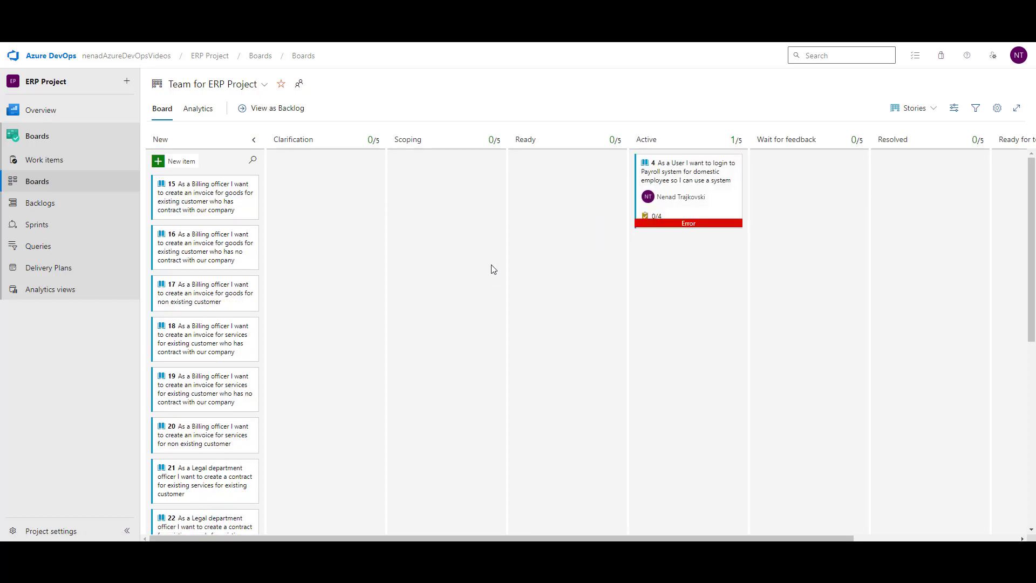
# Step: Set story 4's state to New in its form, close it and refresh the board
pyautogui.click(704, 178)
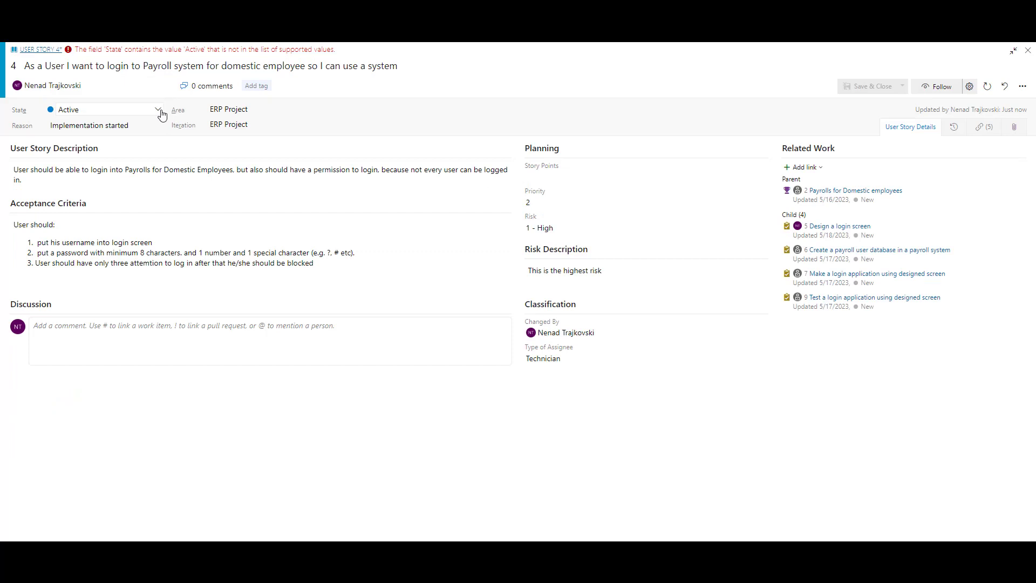
pyautogui.click(160, 109)
pyautogui.click(114, 119)
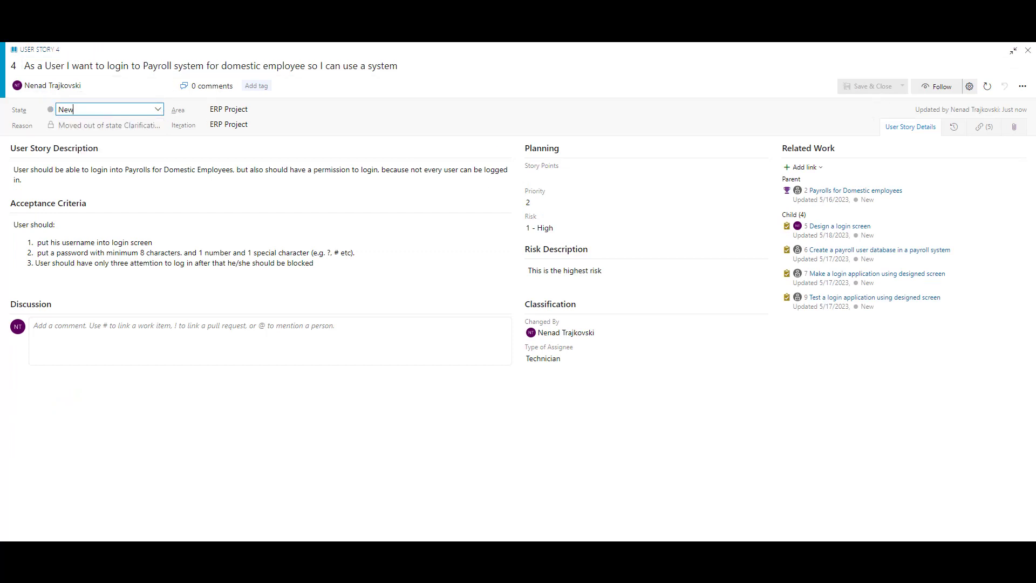
pyautogui.press('Escape')
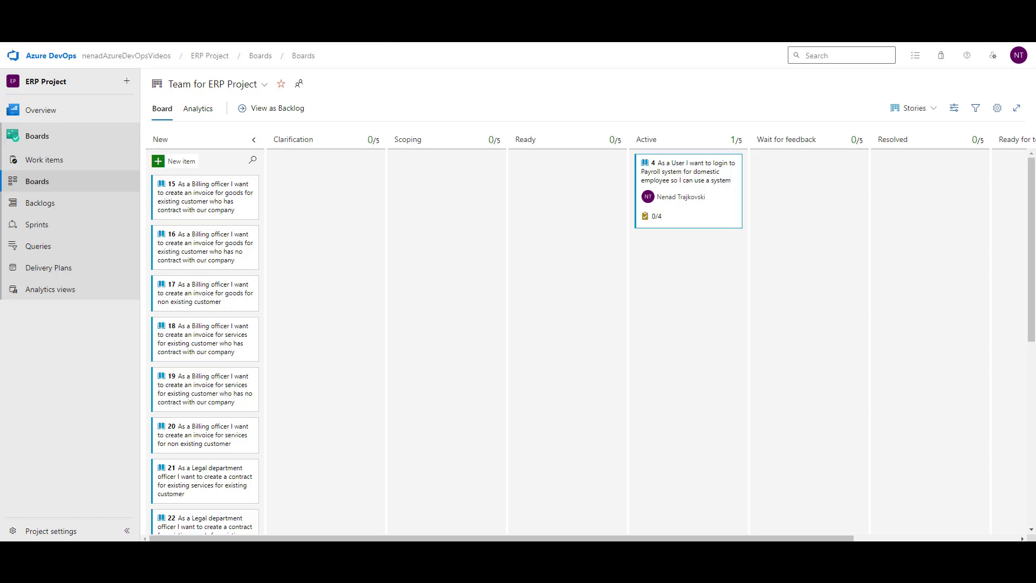
pyautogui.press('F5')
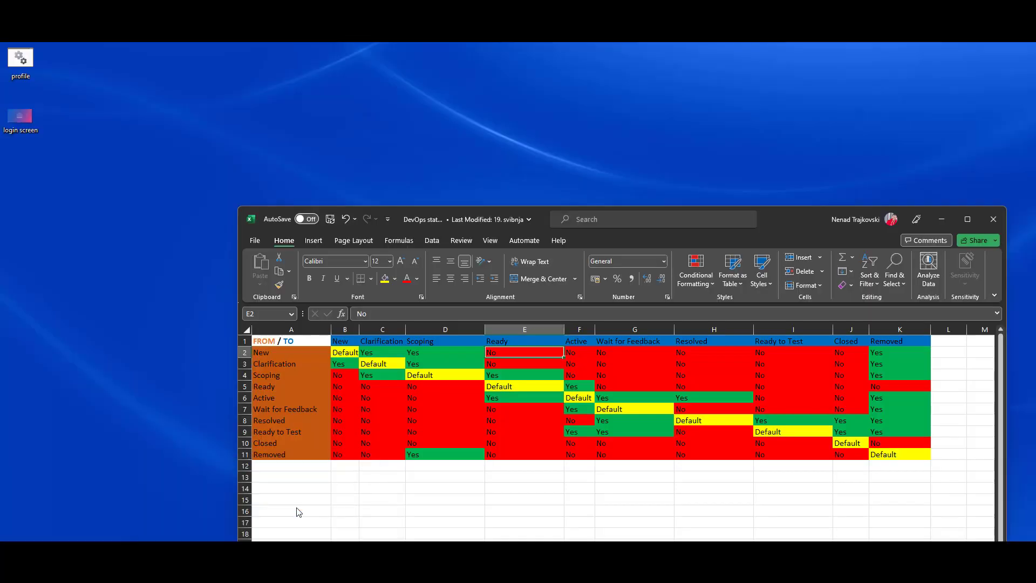
pyautogui.click(299, 513)
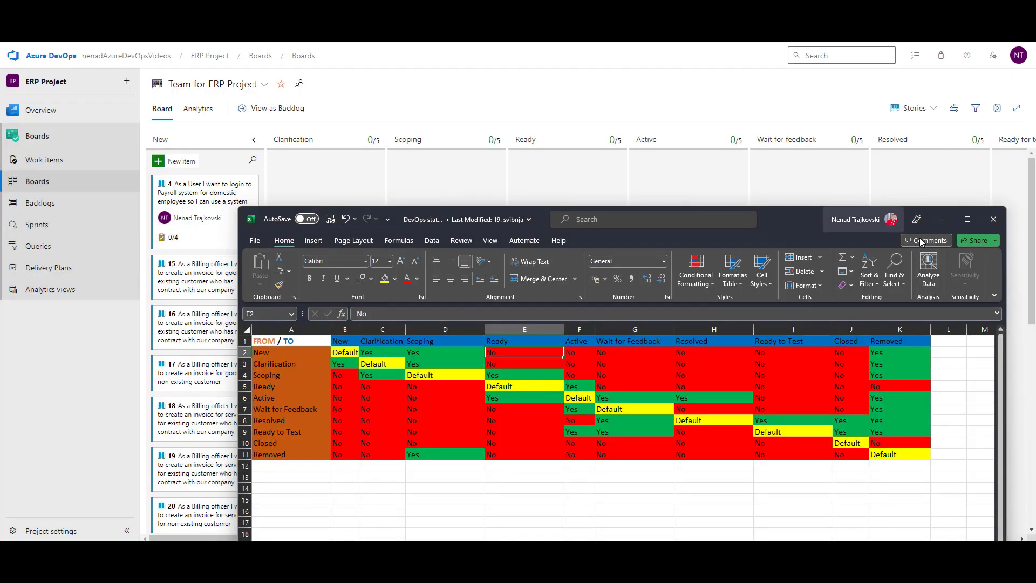
pyautogui.click(941, 218)
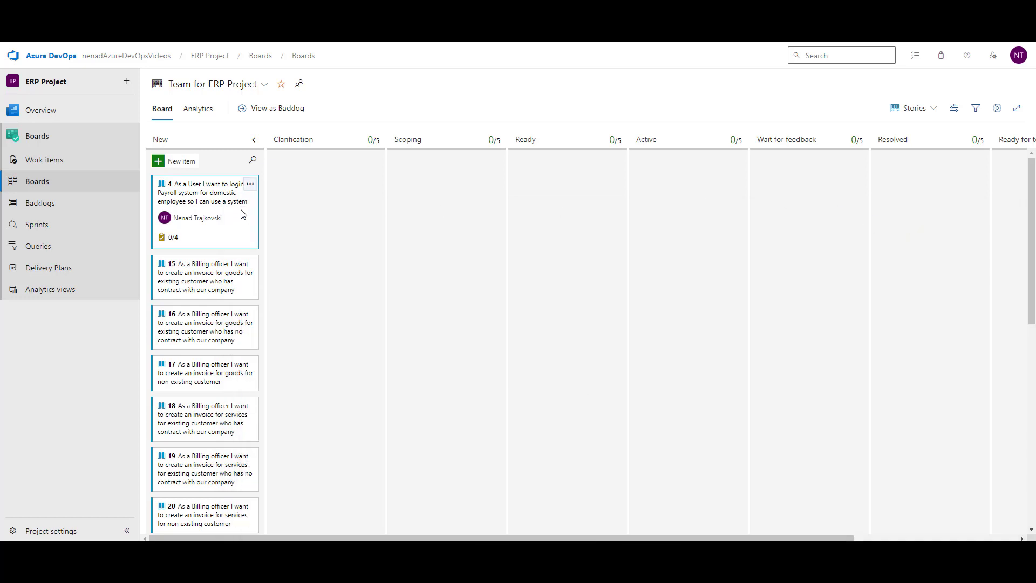
pyautogui.moveTo(240, 212); pyautogui.dragTo(834, 205)
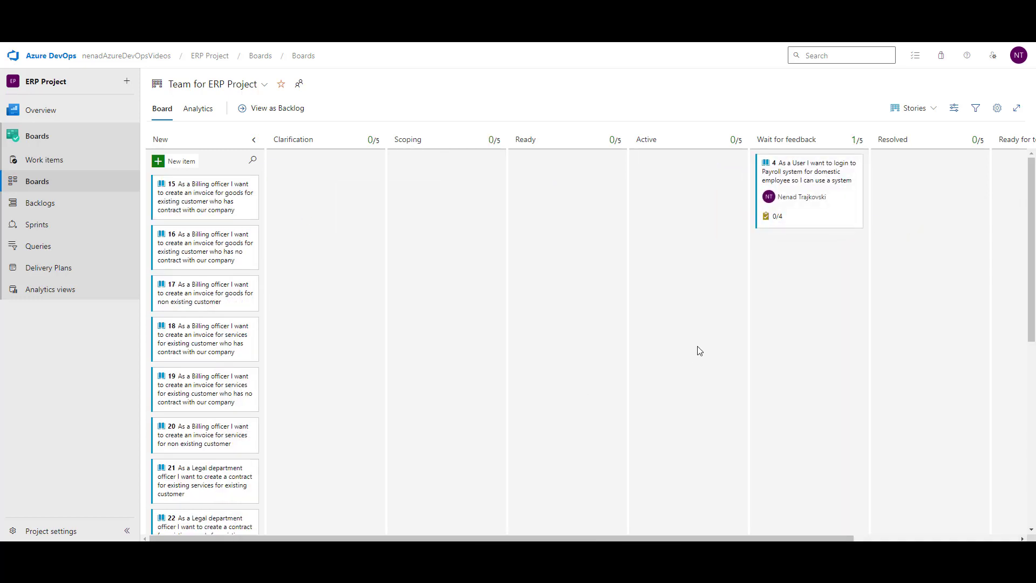
pyautogui.moveTo(855, 207); pyautogui.dragTo(245, 189)
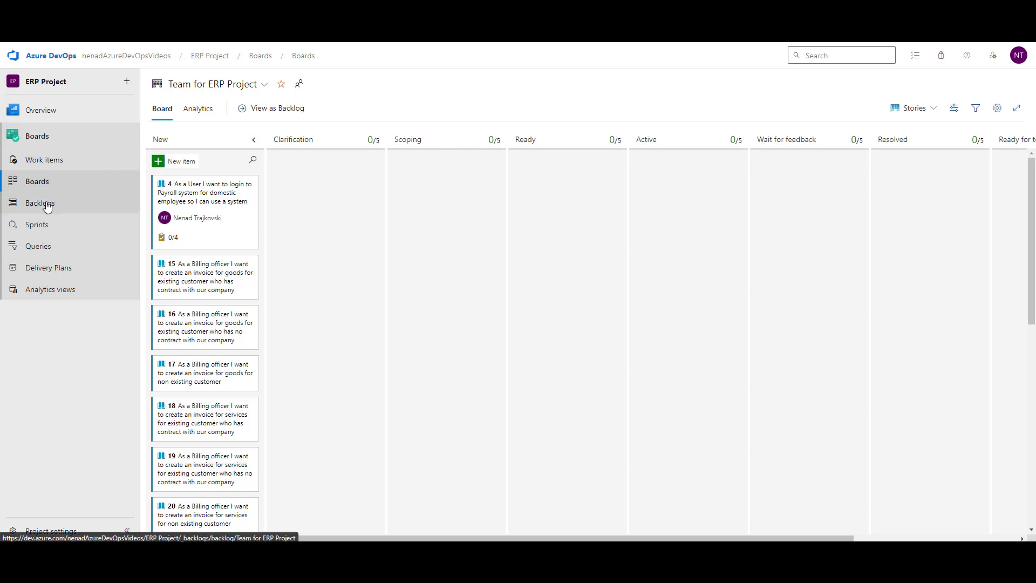
# Step: Switch to the backlog view and save story 4 in the Scoping state
pyautogui.click(262, 114)
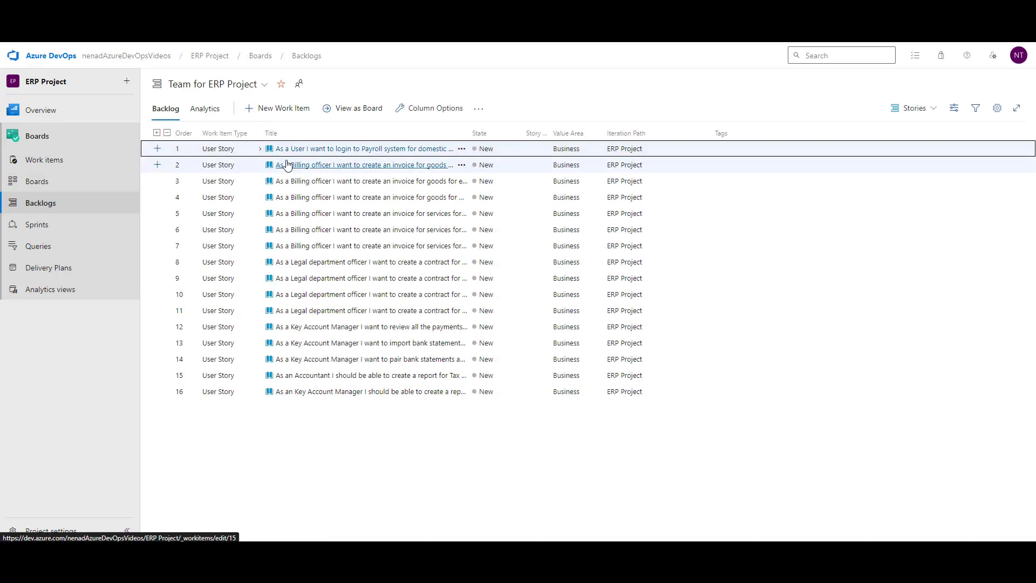
pyautogui.click(297, 148)
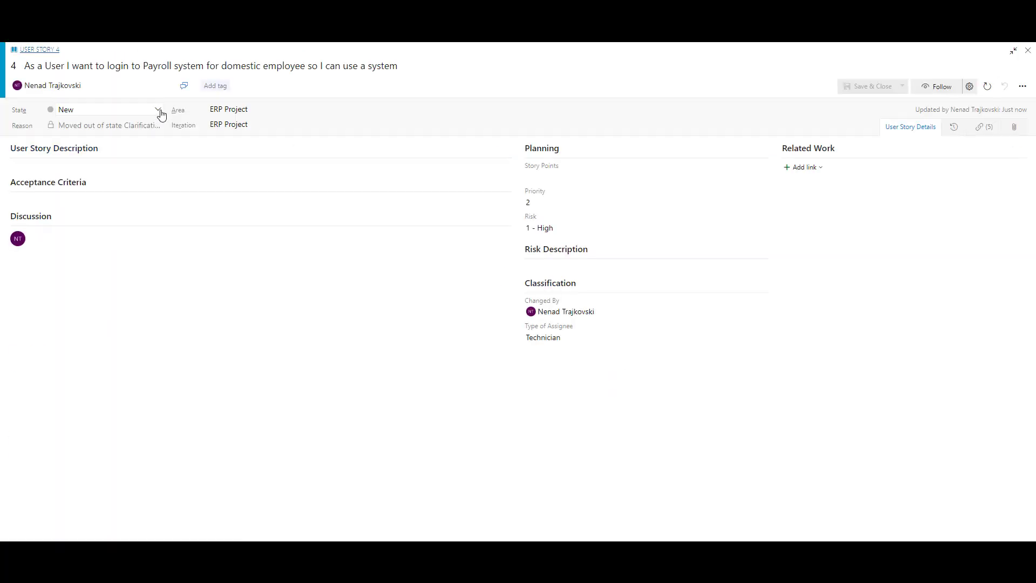
pyautogui.click(160, 112)
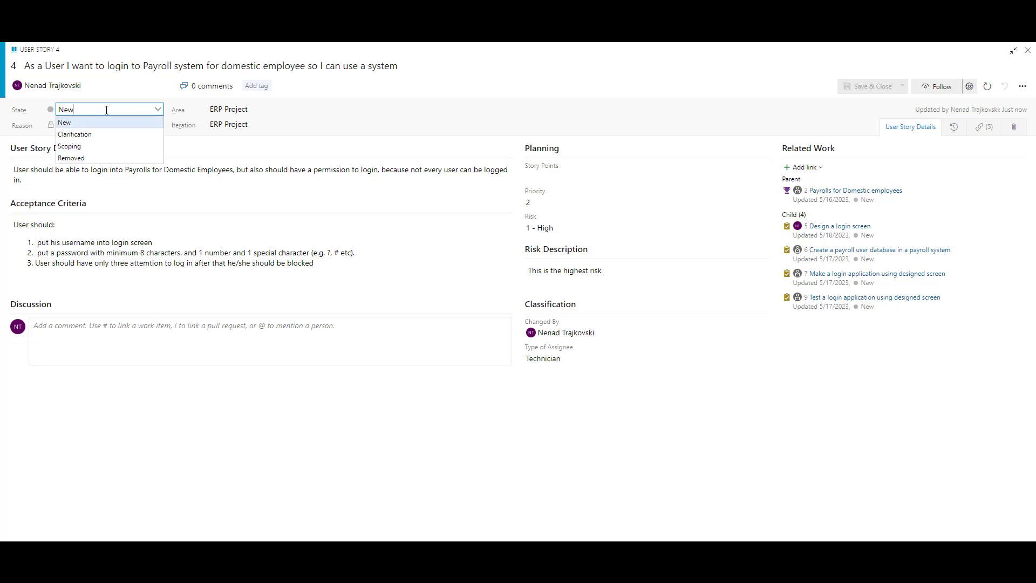
pyautogui.click(69, 146)
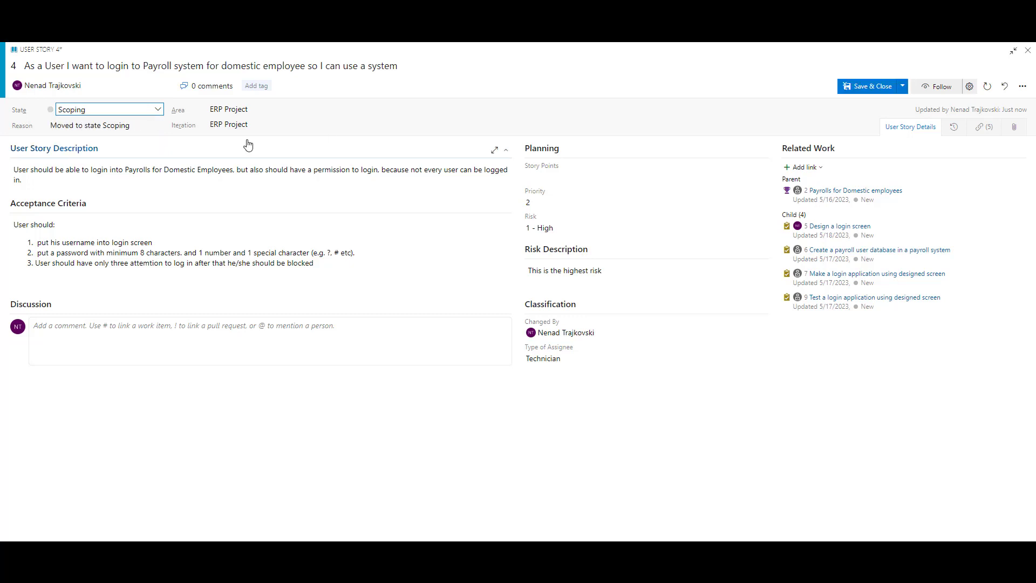
pyautogui.click(902, 86)
pyautogui.click(891, 99)
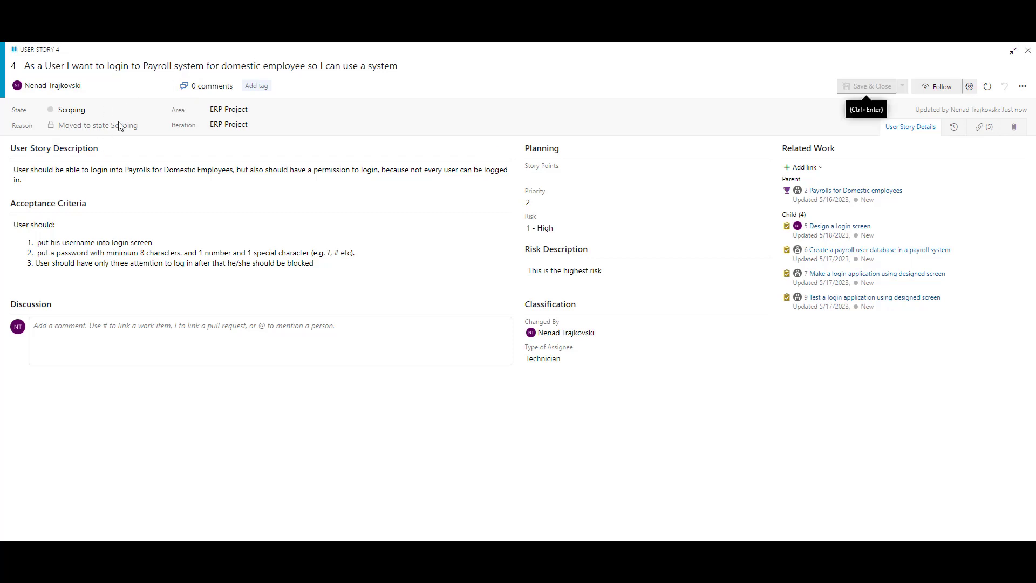
# Step: Move story 4 from Scoping to Clarification and save it
pyautogui.click(156, 110)
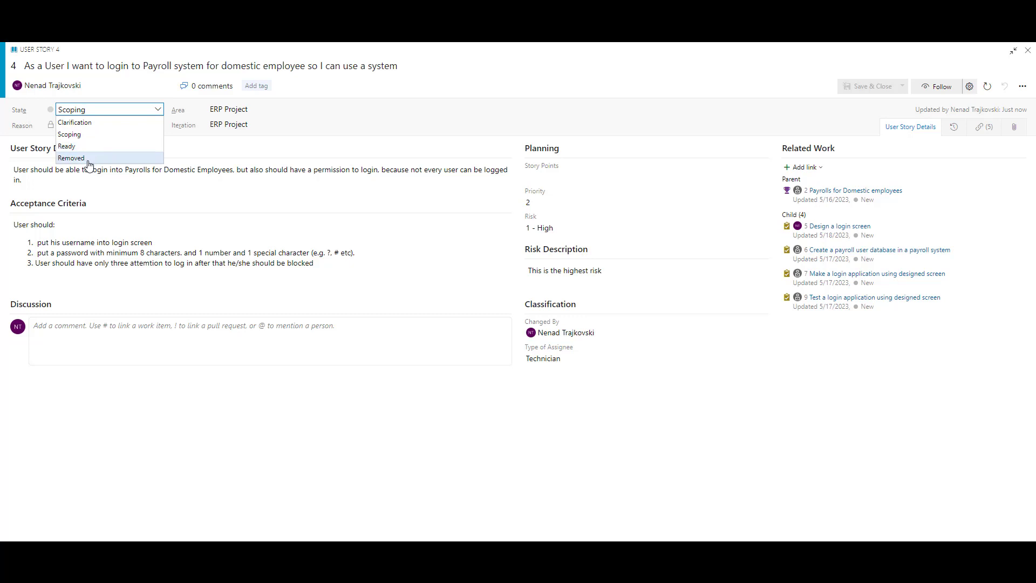
pyautogui.click(85, 123)
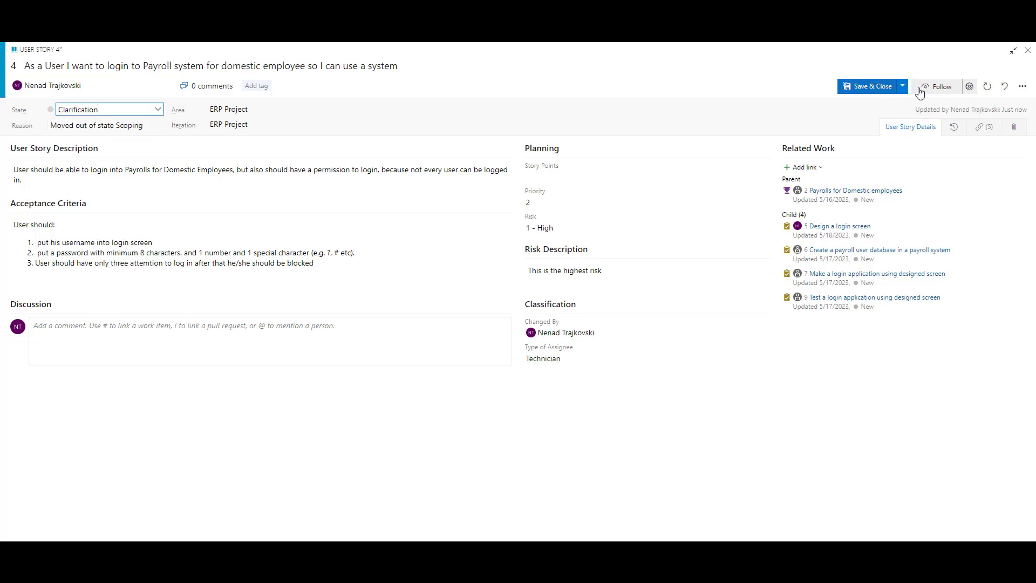
pyautogui.click(902, 87)
pyautogui.click(863, 101)
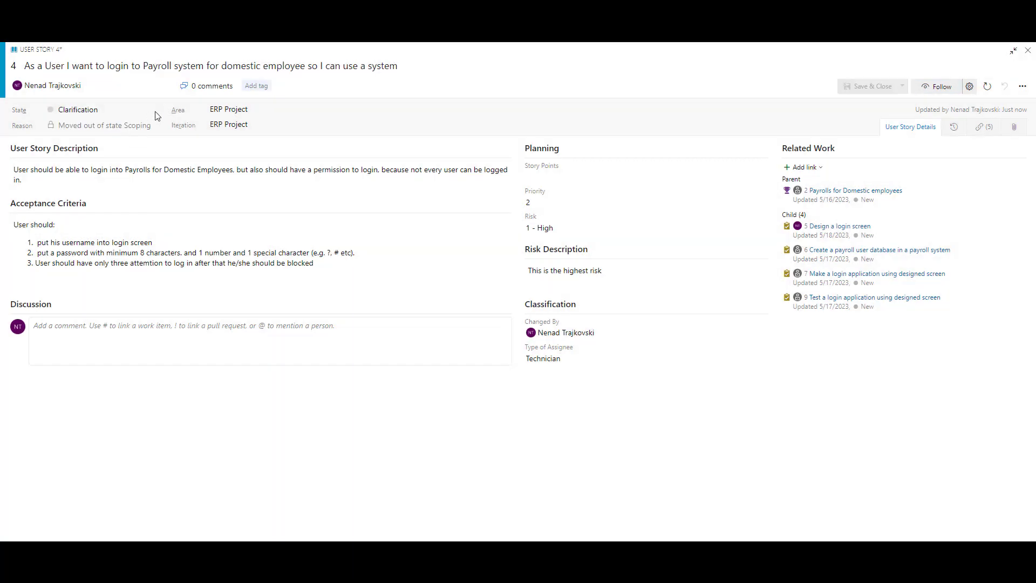
# Step: Return story 4 to New, save it and close the work item
pyautogui.click(158, 111)
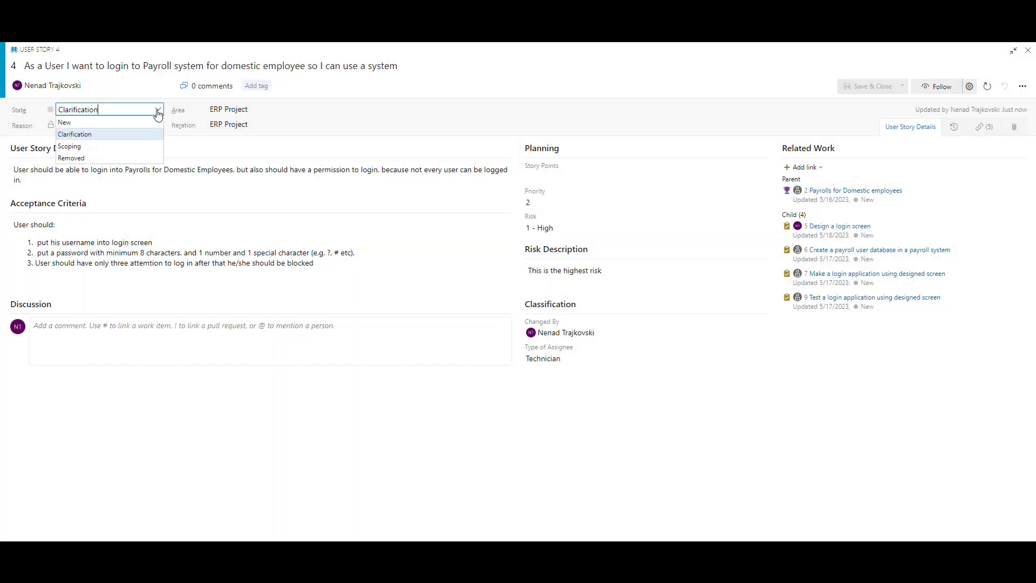
pyautogui.click(138, 122)
pyautogui.click(901, 87)
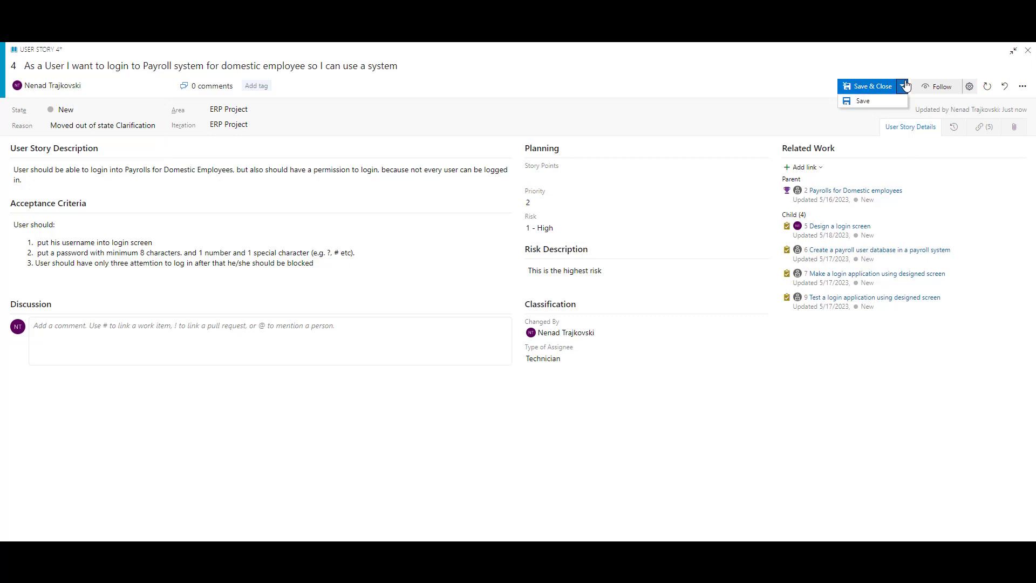
pyautogui.click(889, 102)
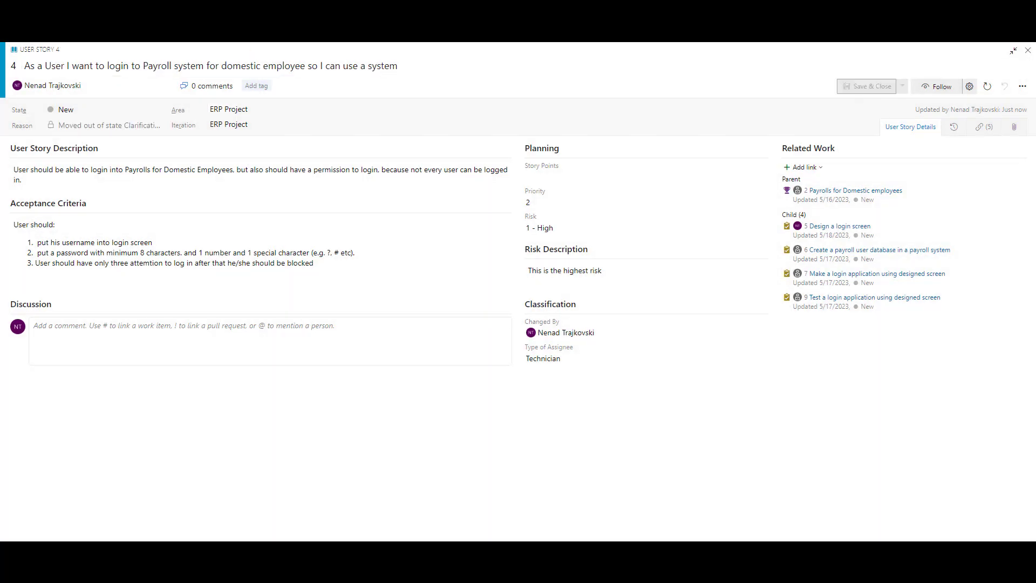
pyautogui.click(866, 87)
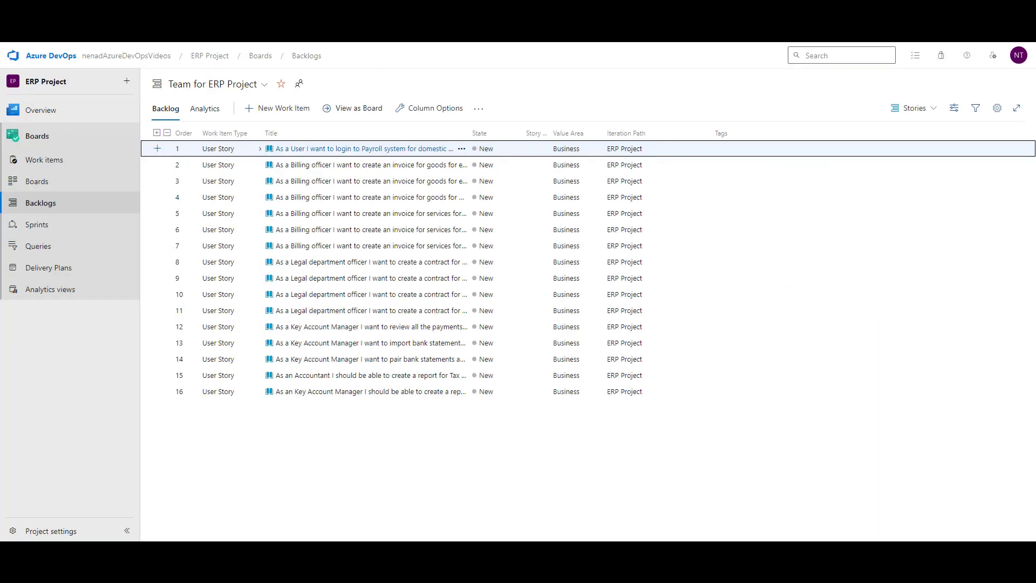
# Step: Go to Boards > Boards to reach the Team for ERP Project Stories board
pyautogui.click(27, 188)
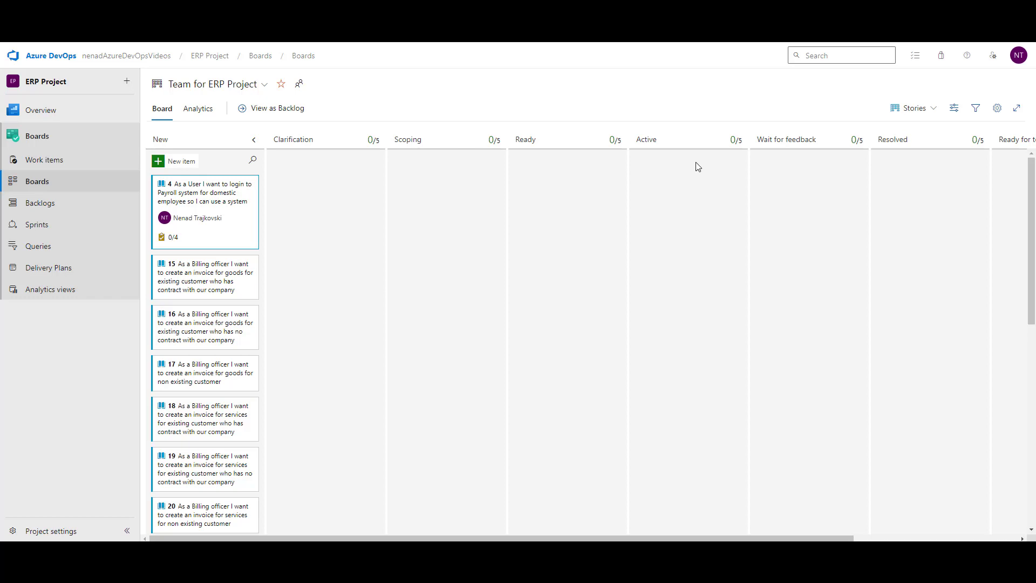
# Step: Open the board's column settings and view Clarification's mapping to the Clarification state
pyautogui.click(994, 115)
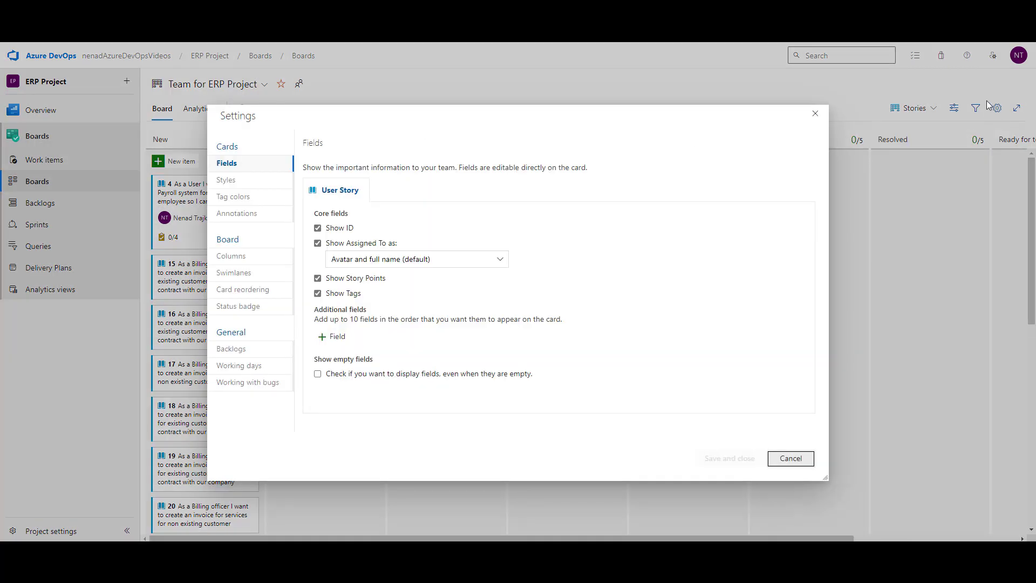
pyautogui.click(227, 257)
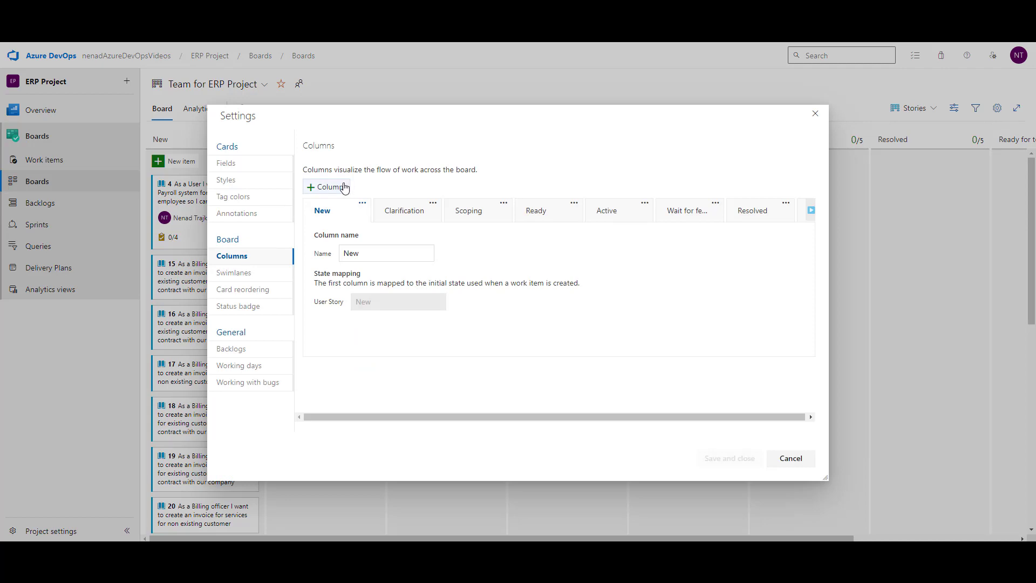
pyautogui.click(414, 211)
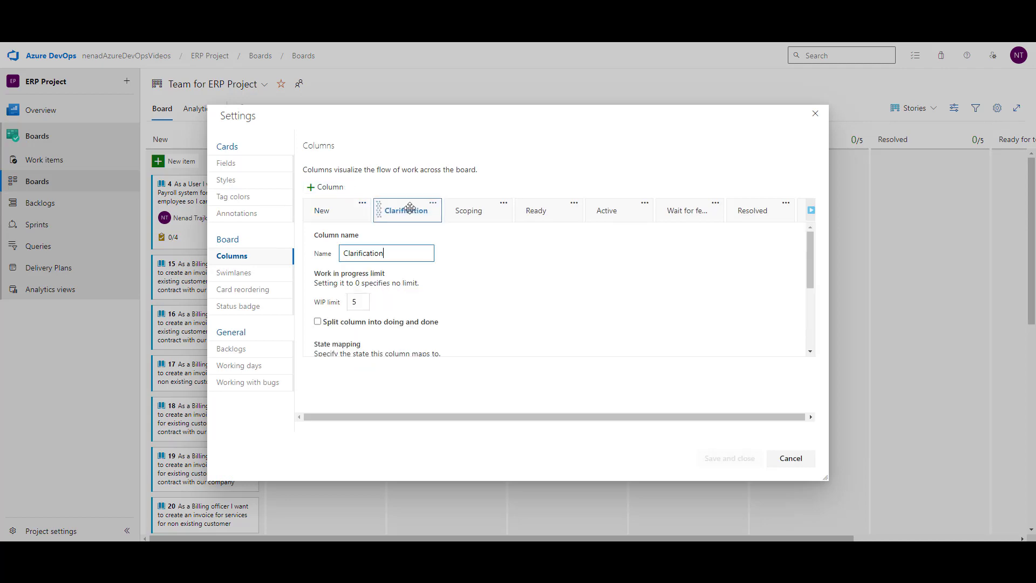
pyautogui.scroll(-1, 446, 283)
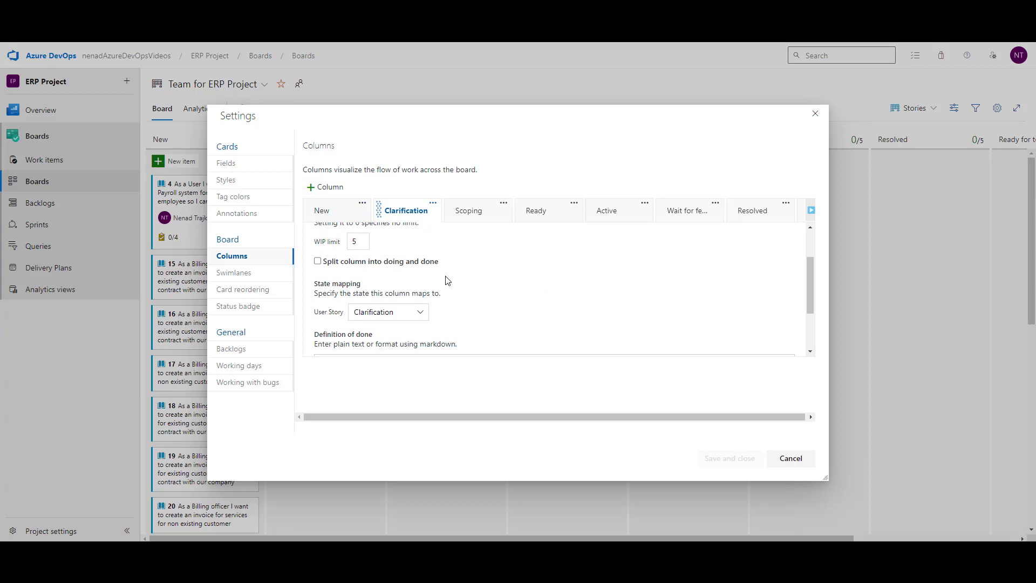
pyautogui.scroll(1, 426, 259)
pyautogui.click(410, 218)
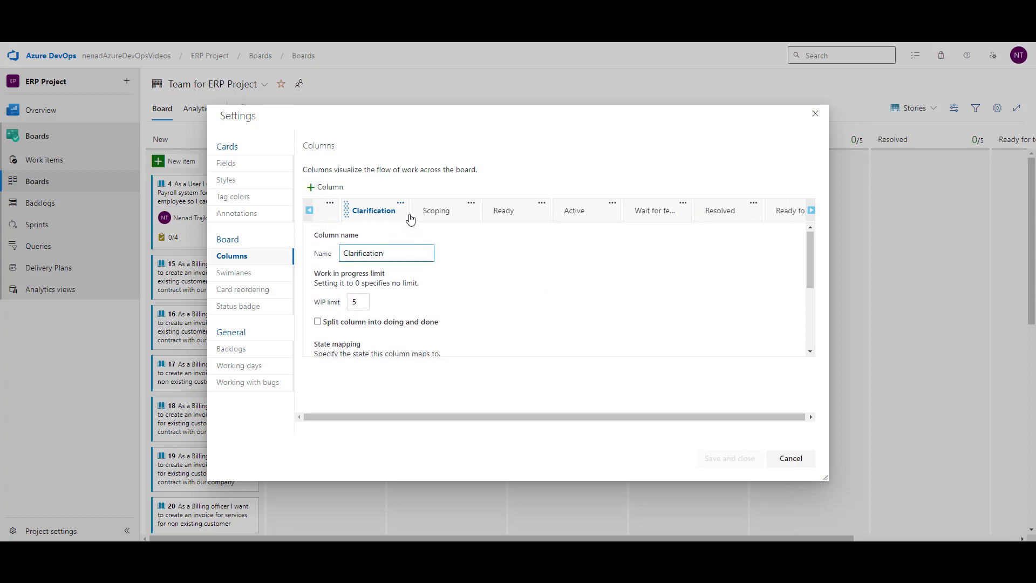
pyautogui.scroll(-3, 486, 275)
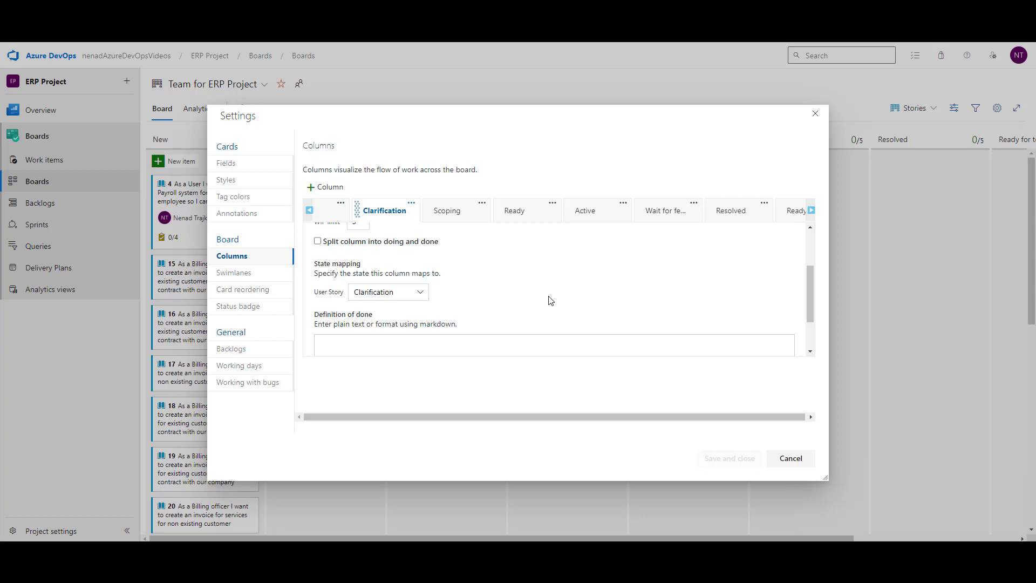
pyautogui.scroll(-2, 549, 300)
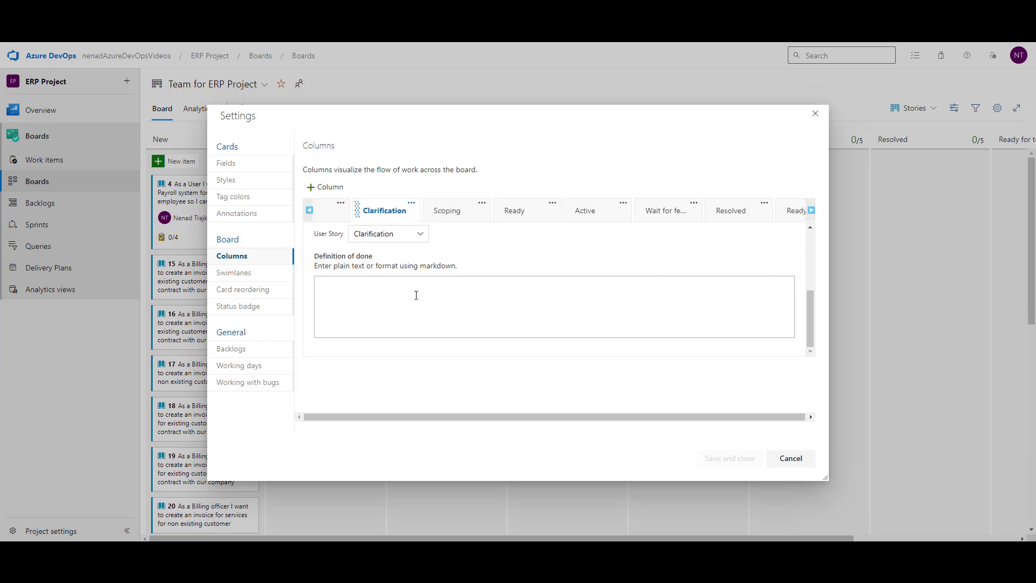